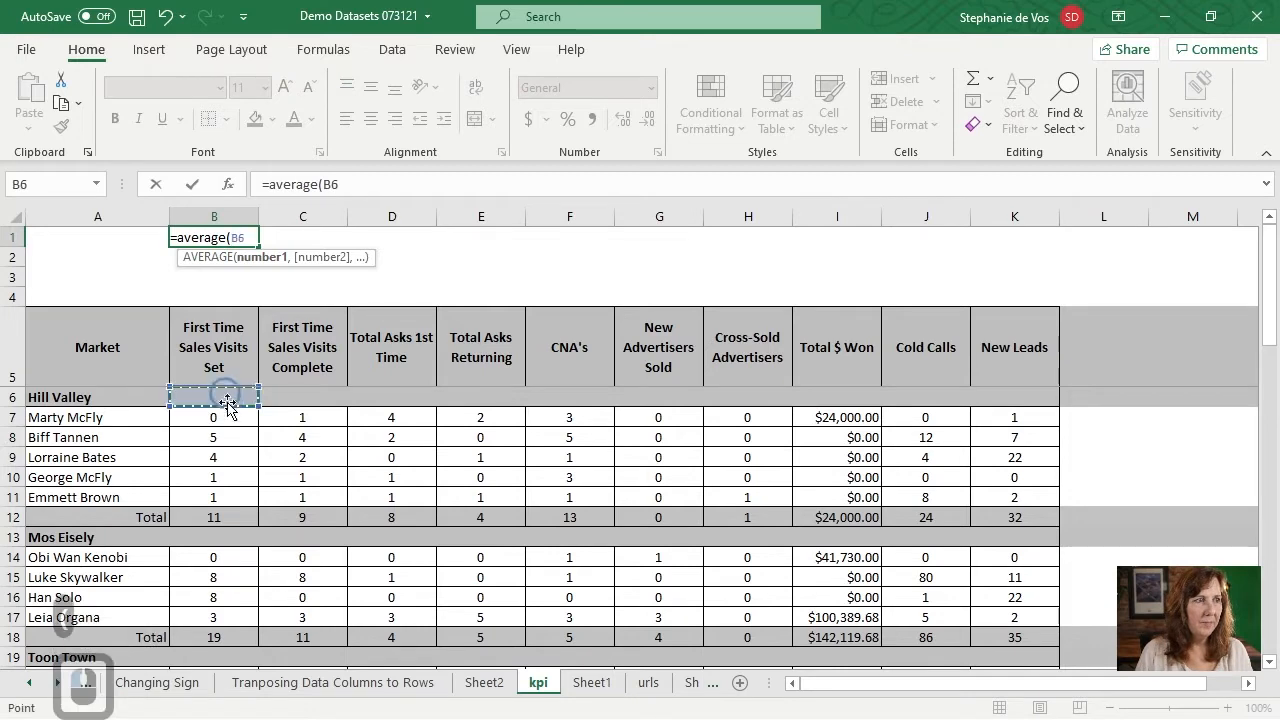
Complete the AVERAGE formula in cell B1 with the range B6:B27
scroll(222, 420, "down", 6)
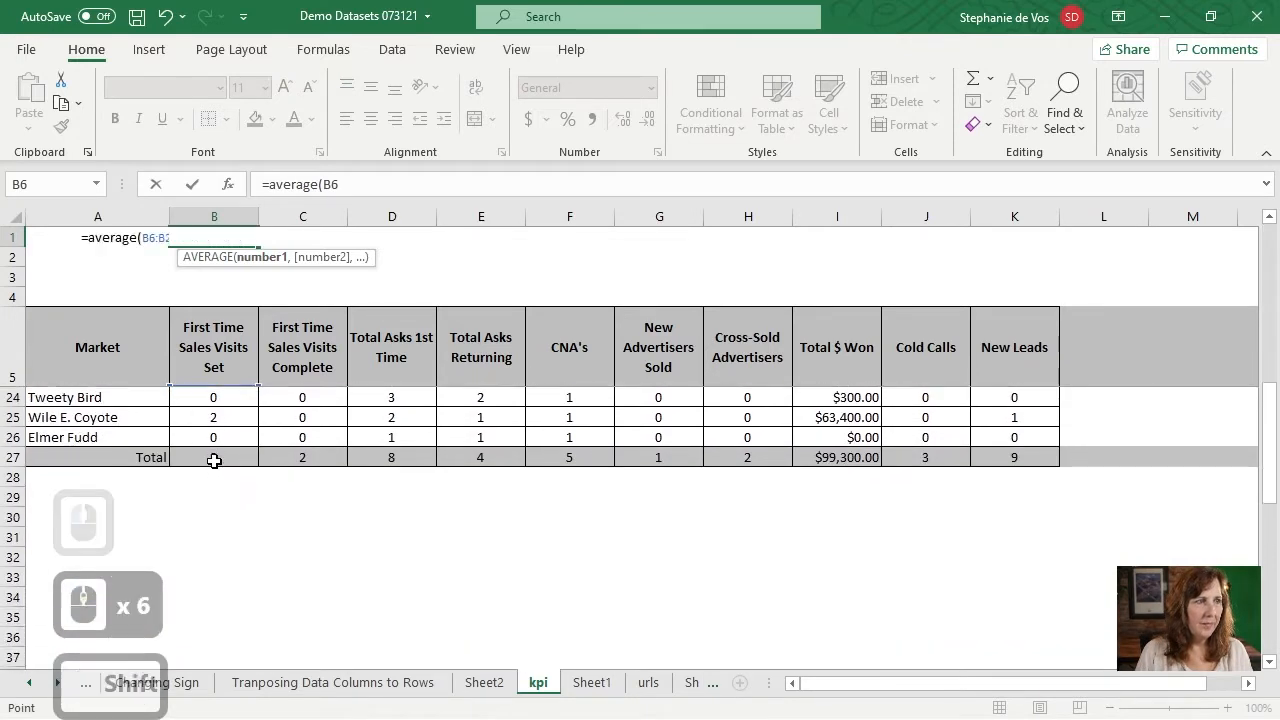
left_click(215, 456, "shift")
type(")")
key("Return")
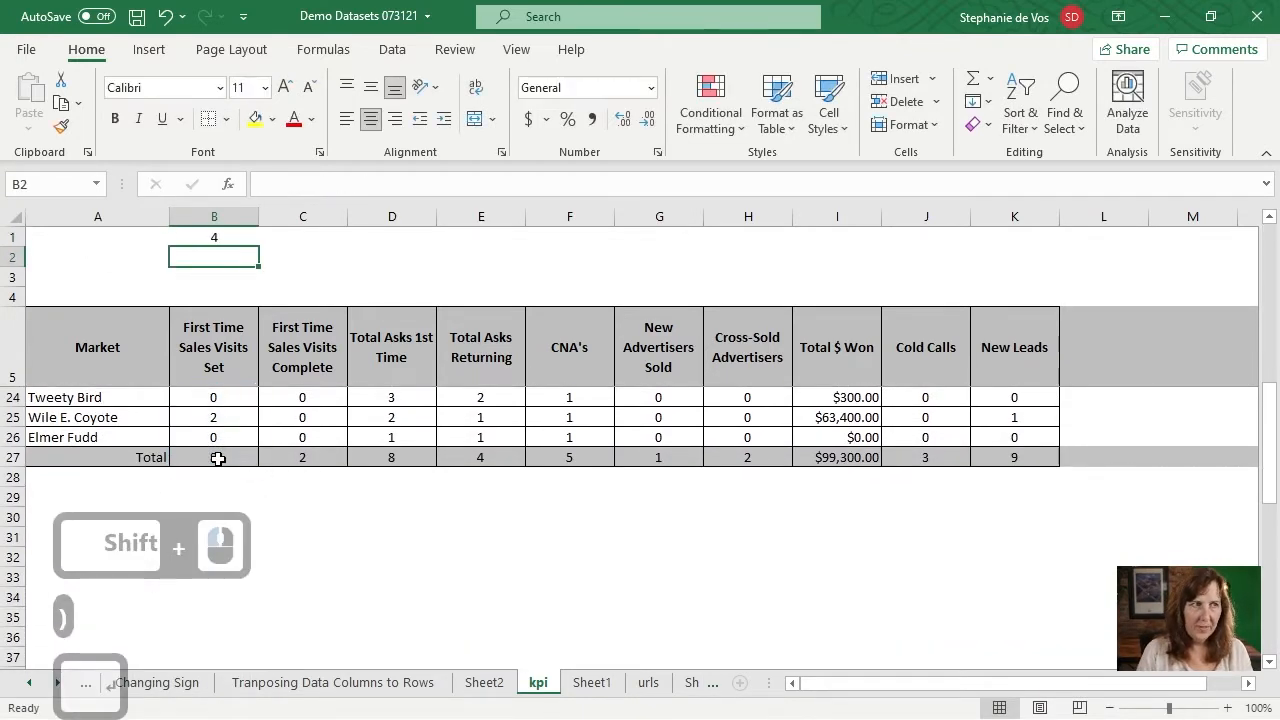
Select only the individual reps' First Time Sales Visits Set values (B7:B11, B14:B17 and B20:B26) to check their average without the total rows
left_click(215, 452)
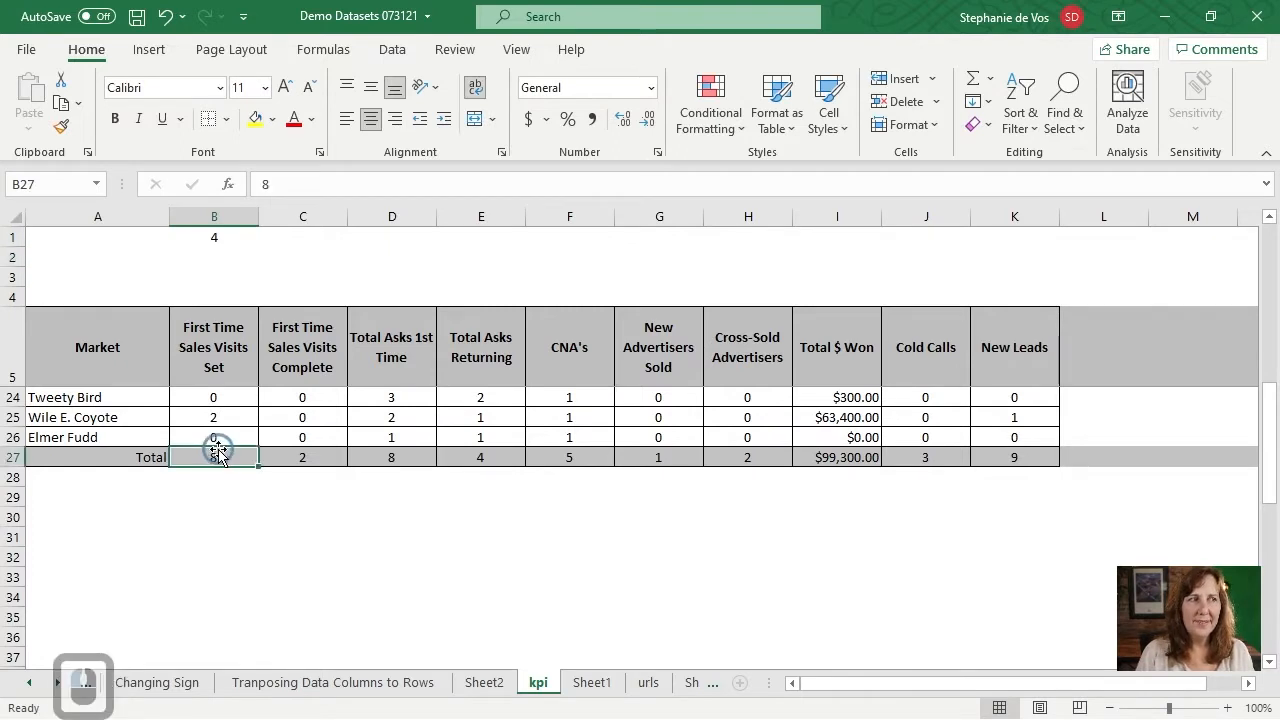
scroll(254, 500, "up", 1)
scroll(256, 500, "up", 5)
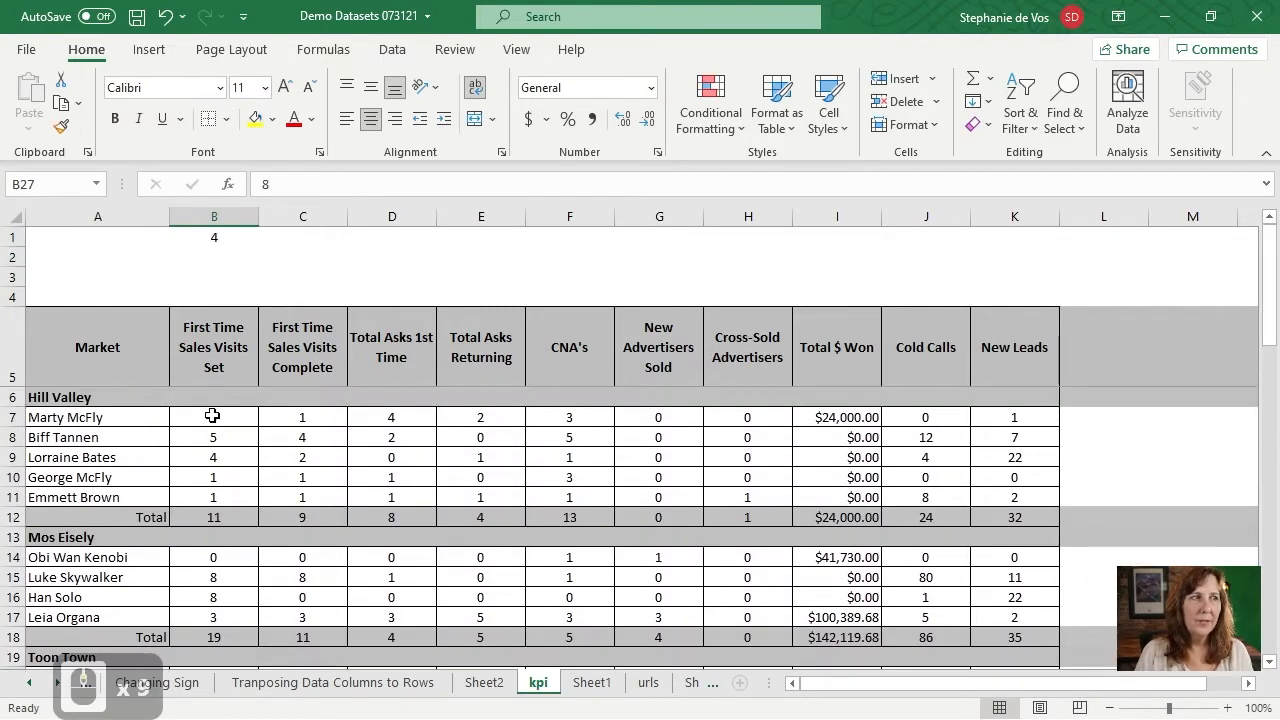
left_click_drag(213, 417, 231, 557)
scroll(229, 497, "down", 1)
left_click(231, 500, "ctrl")
scroll(242, 507, "down", 3)
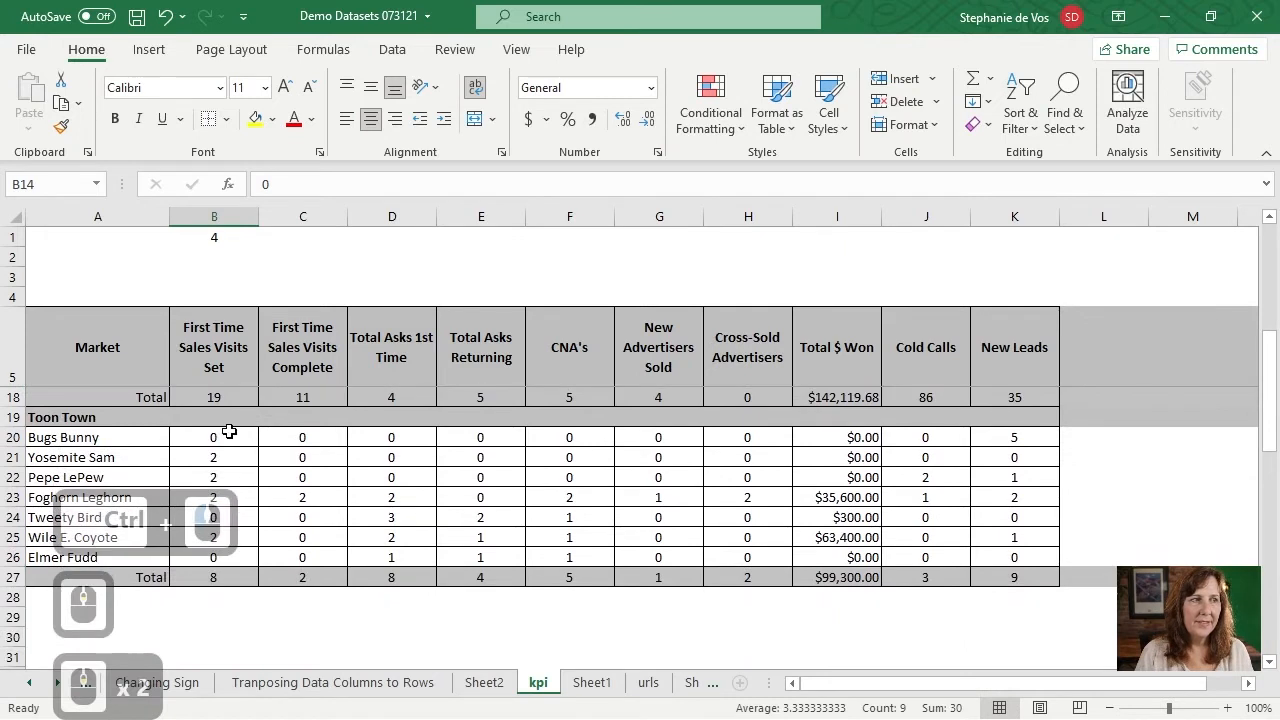
left_click_drag(230, 437, 229, 551)
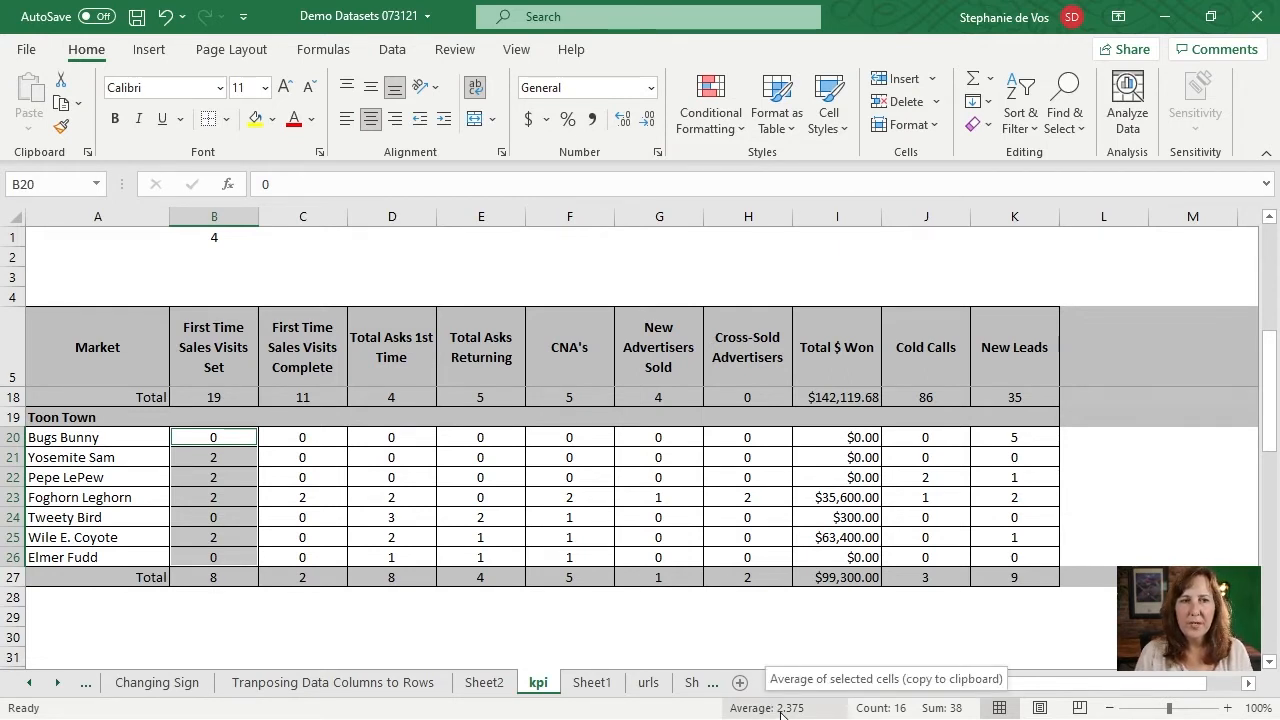
Replace the formula in cell B1 with an AVERAGEIF that uses A5:A27 as its criteria range
left_click(215, 239)
type("=AVERAGE(B6:B27)")
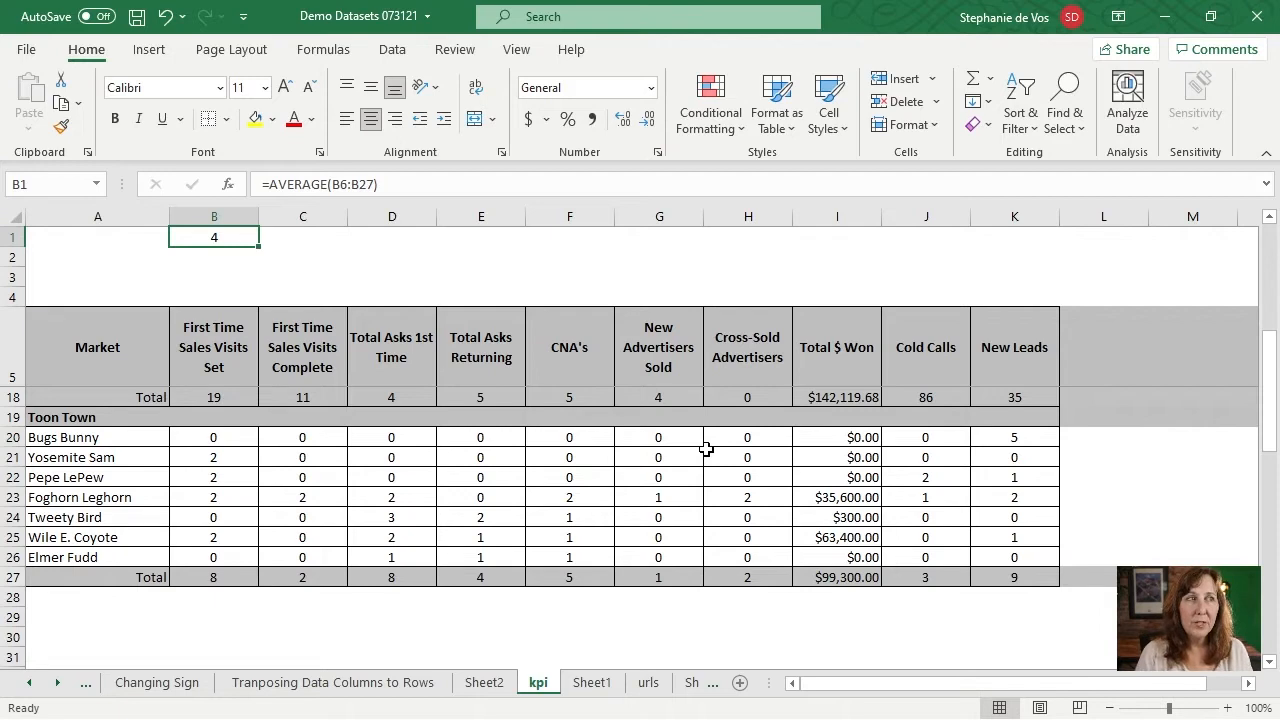
type("=")
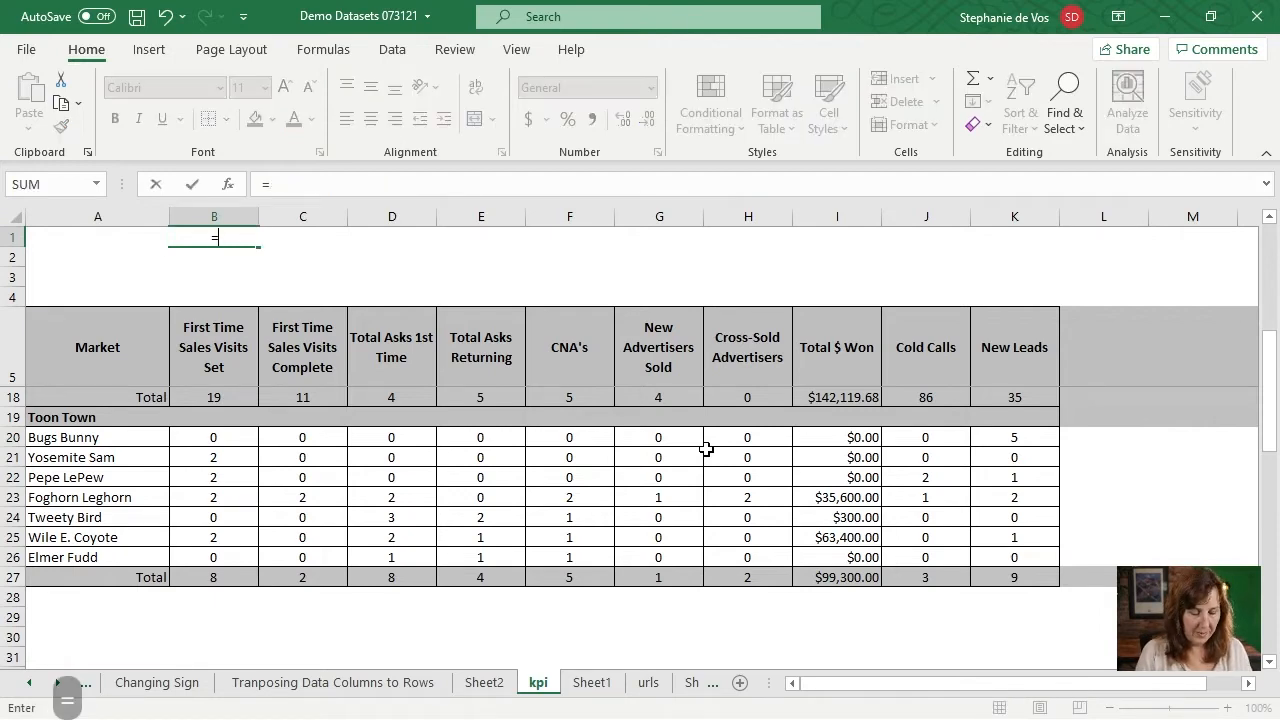
type("averag")
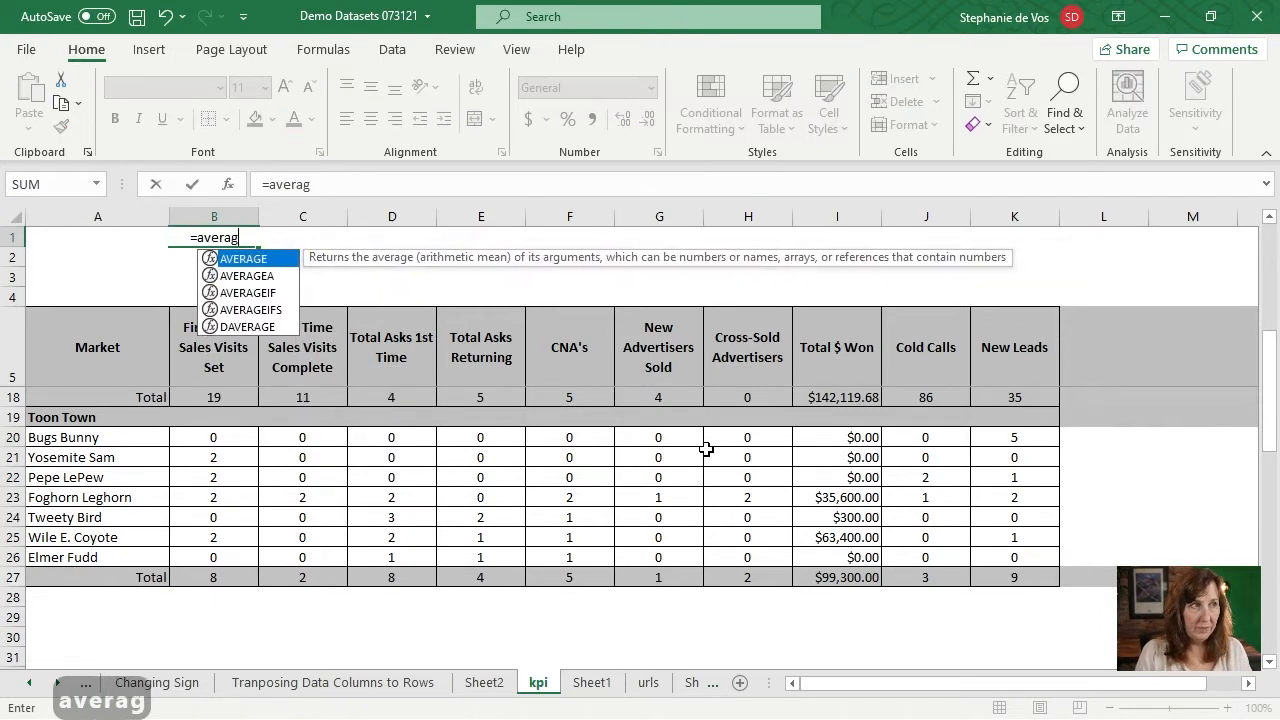
type("eif(")
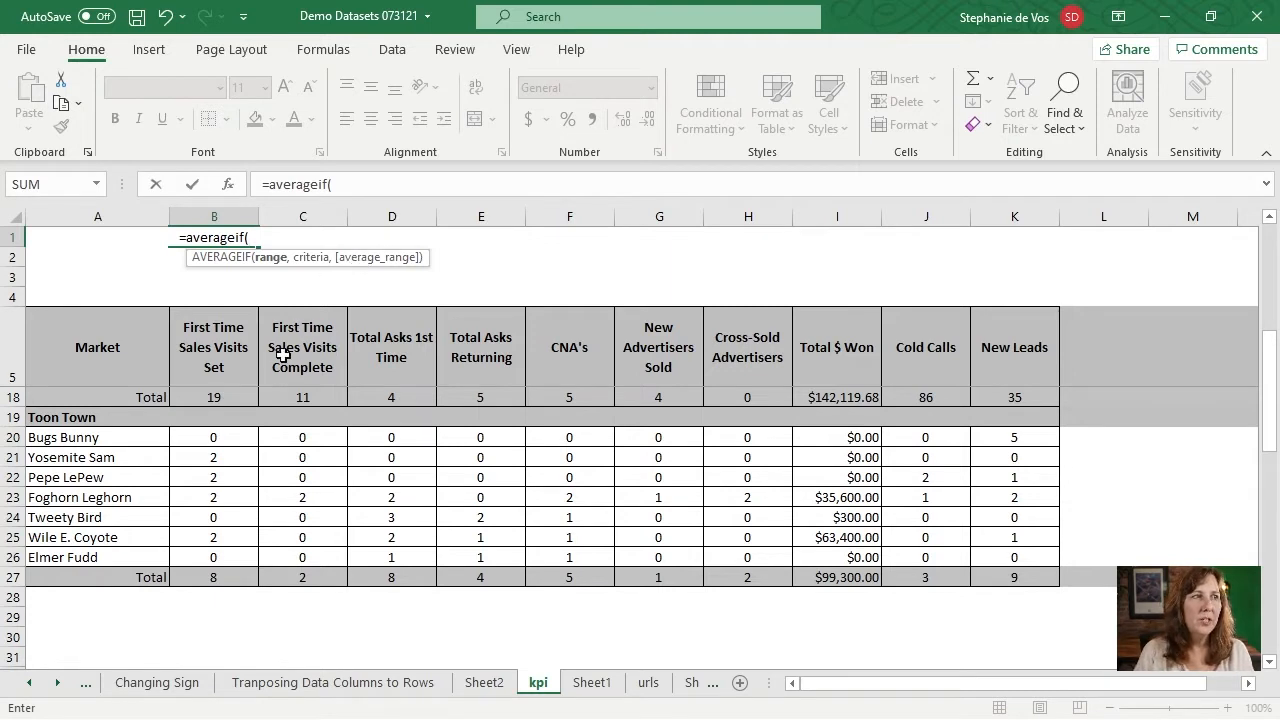
left_click(126, 362)
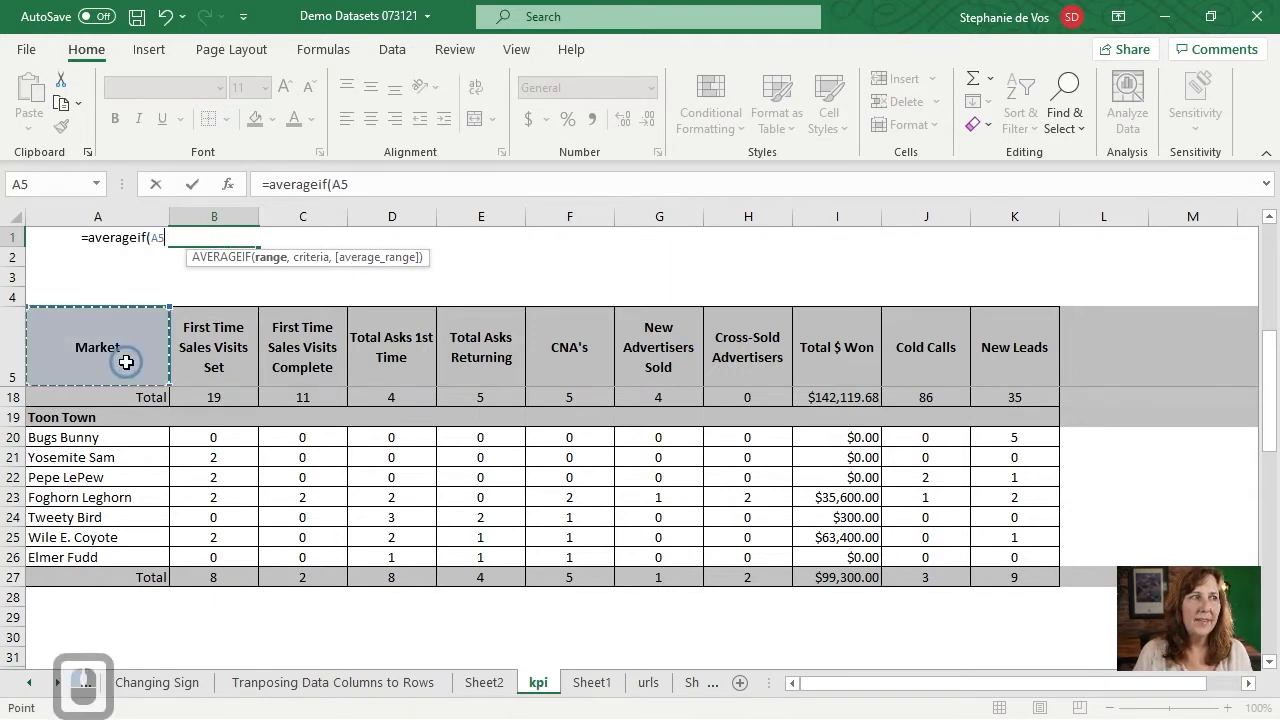
left_click(122, 577, "shift")
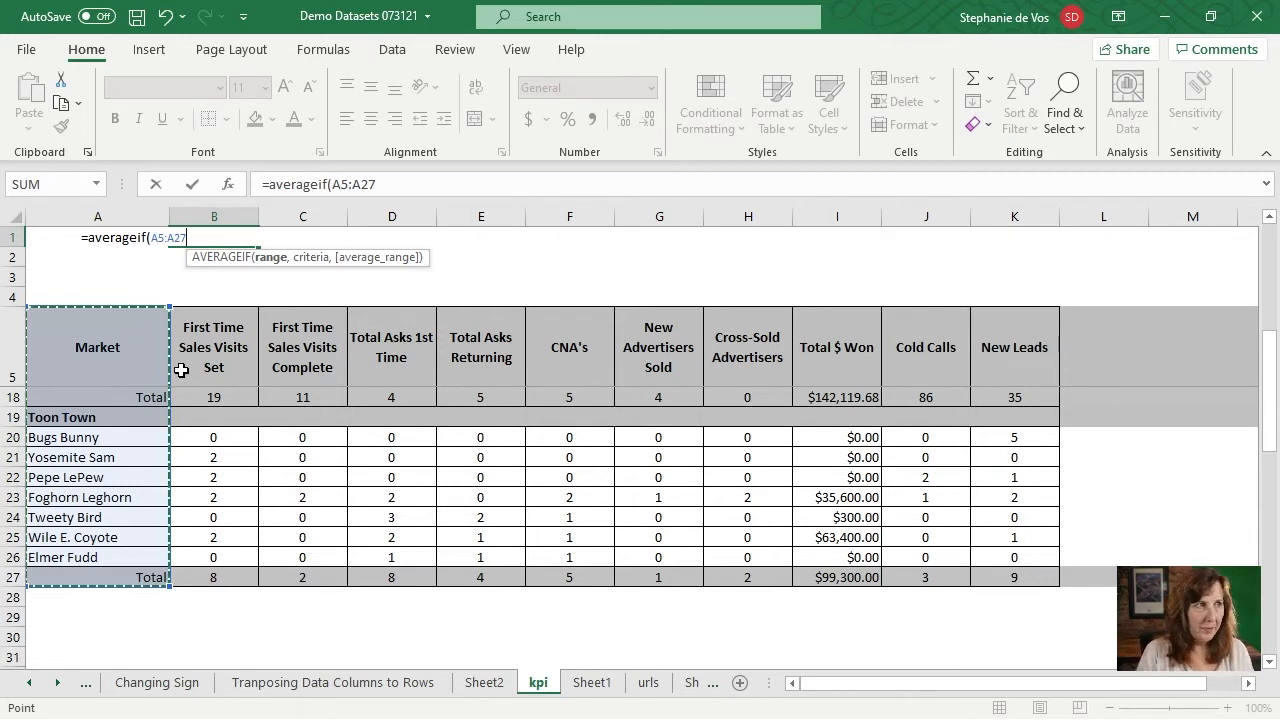
type(",")
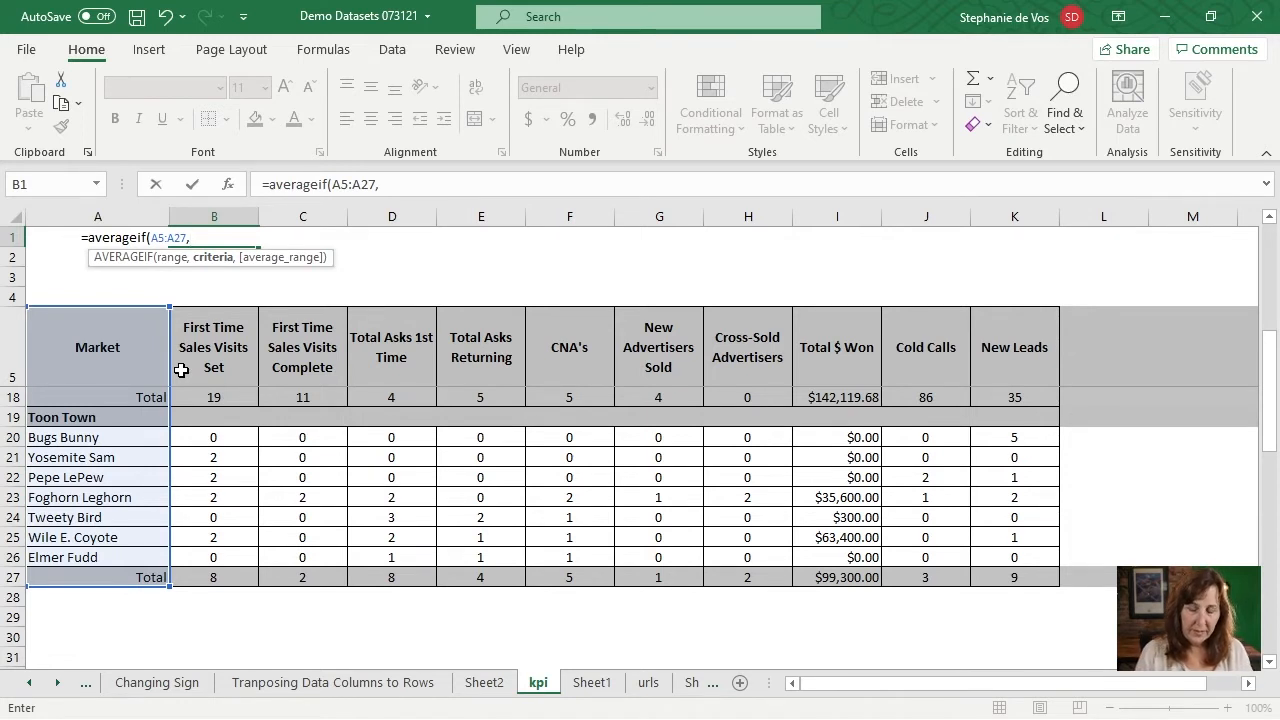
Enter "<>"&"Total" as the AVERAGEIF criteria so that rows labelled Total are excluded
type("<>")
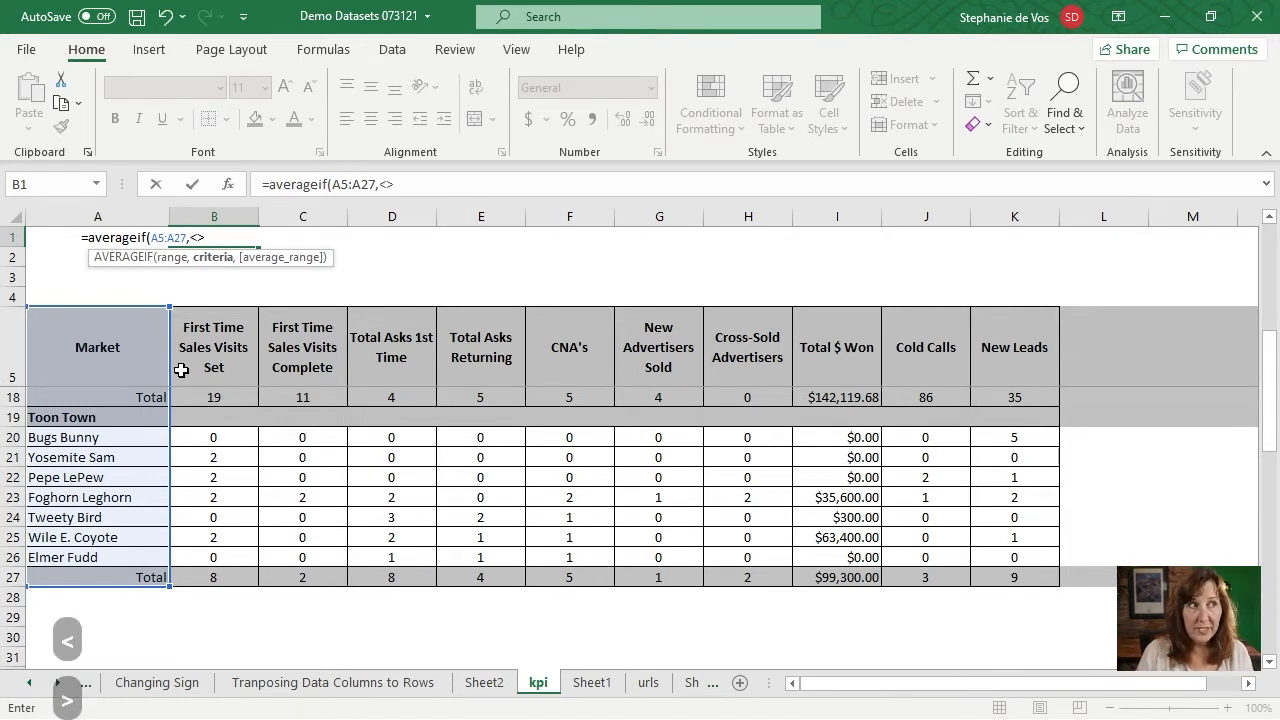
type("\"T")
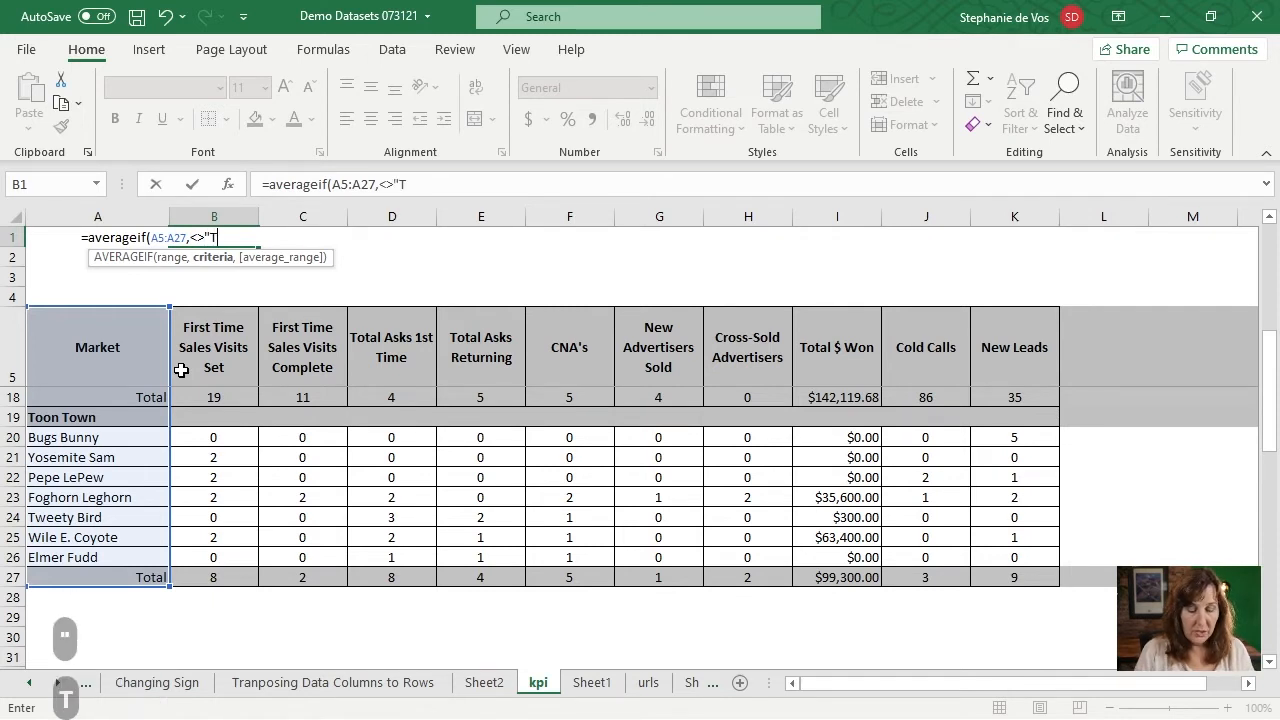
type("otal\"")
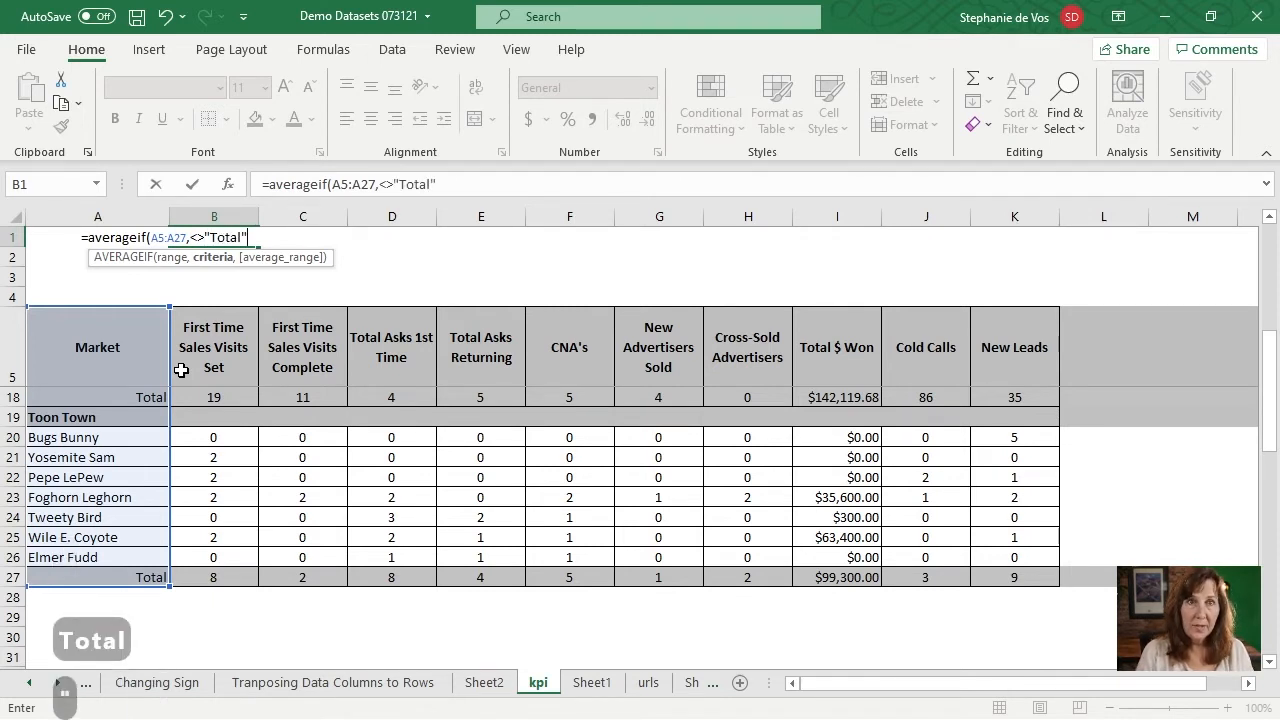
left_click(192, 237)
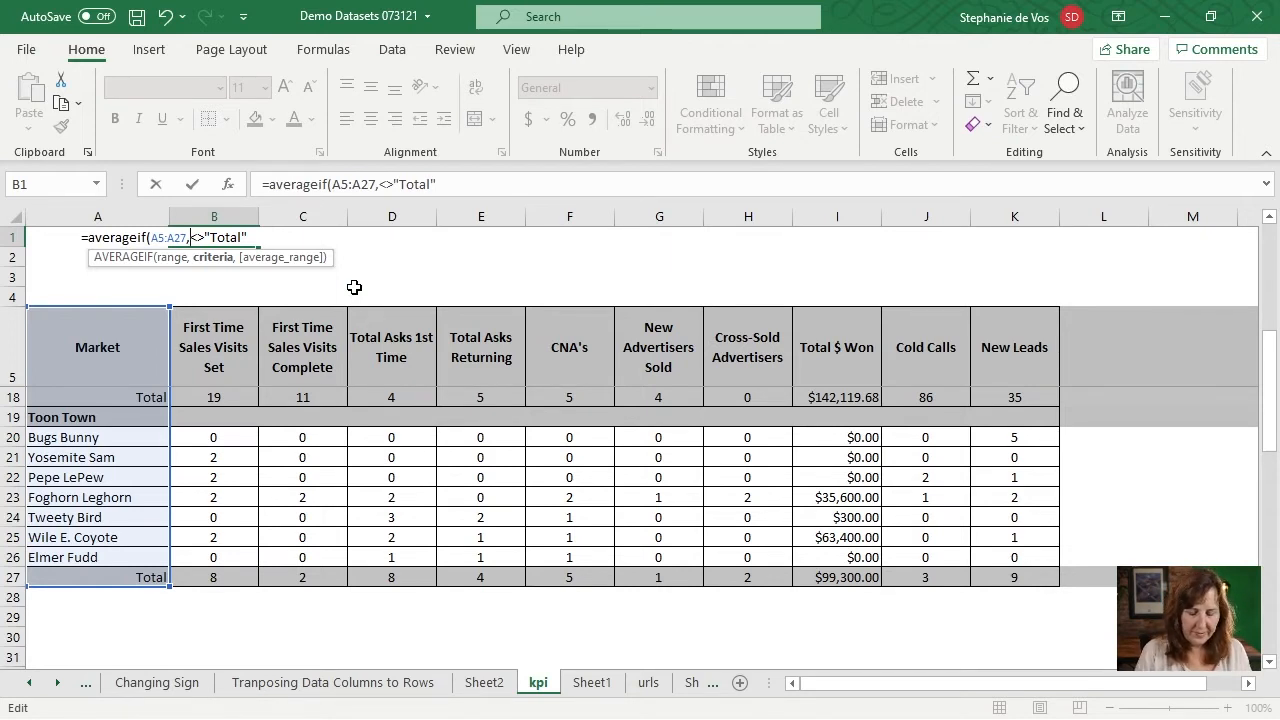
type("\"<>")
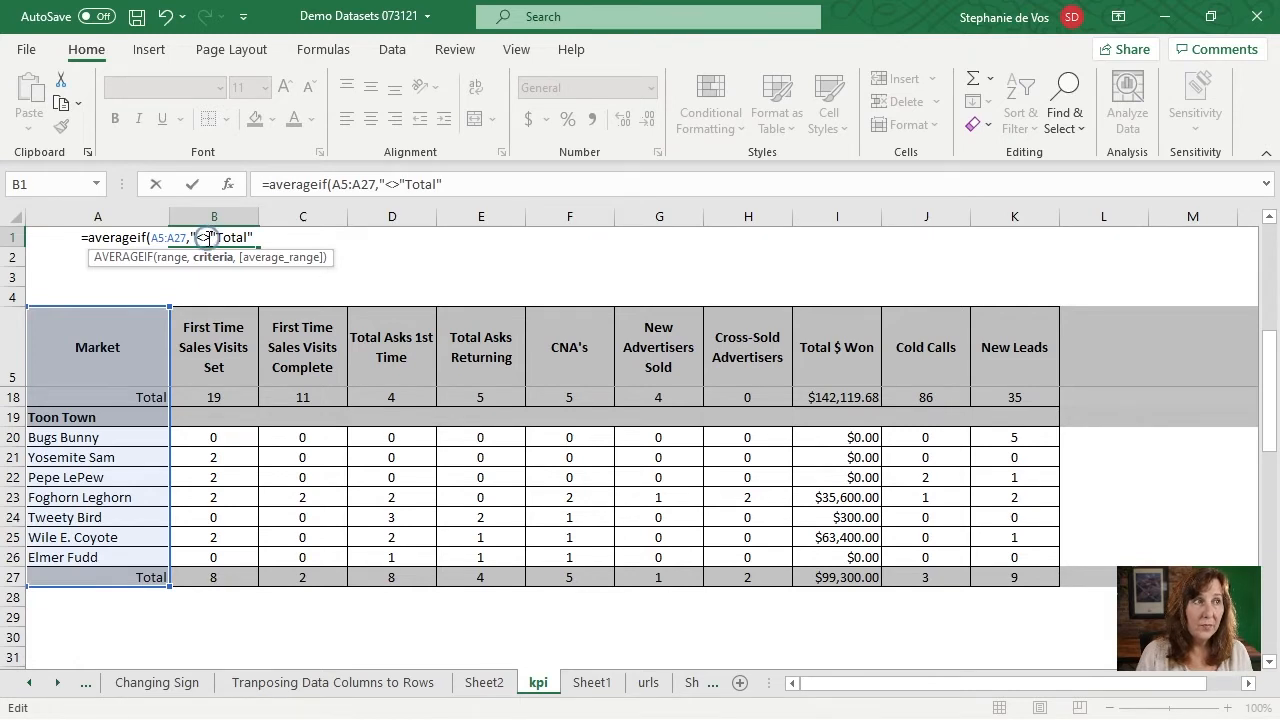
type("\"")
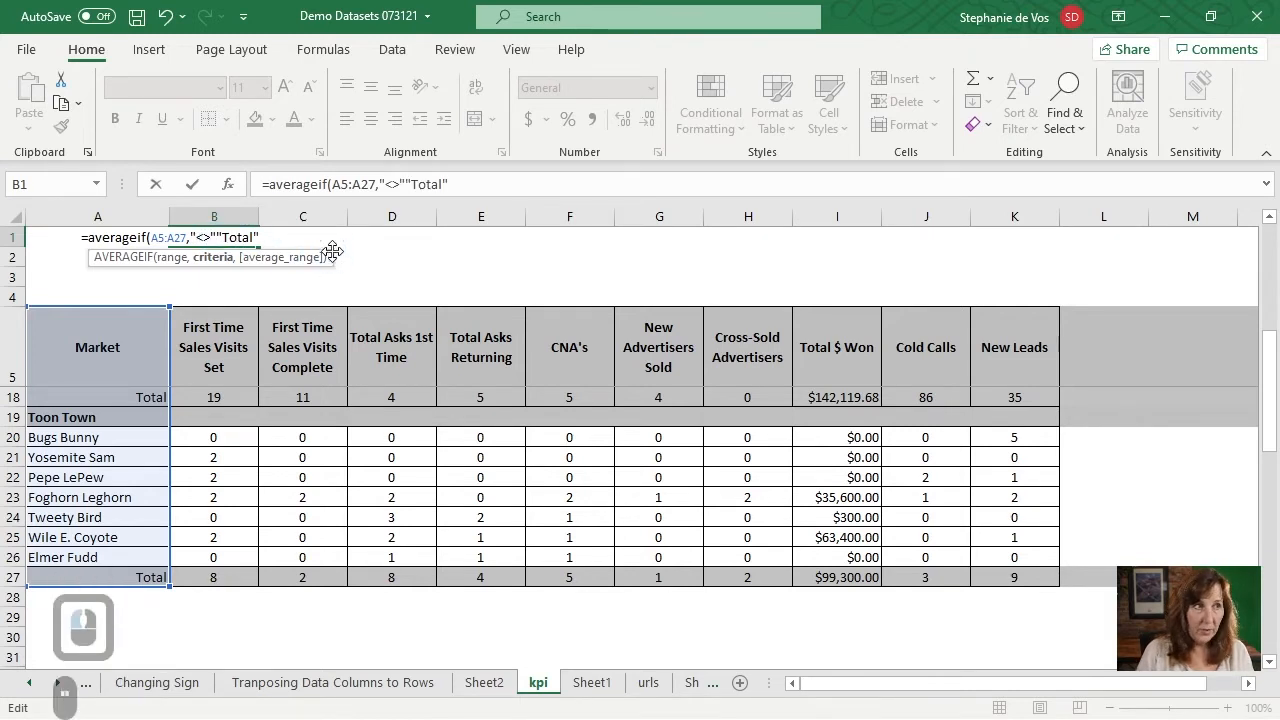
type("&")
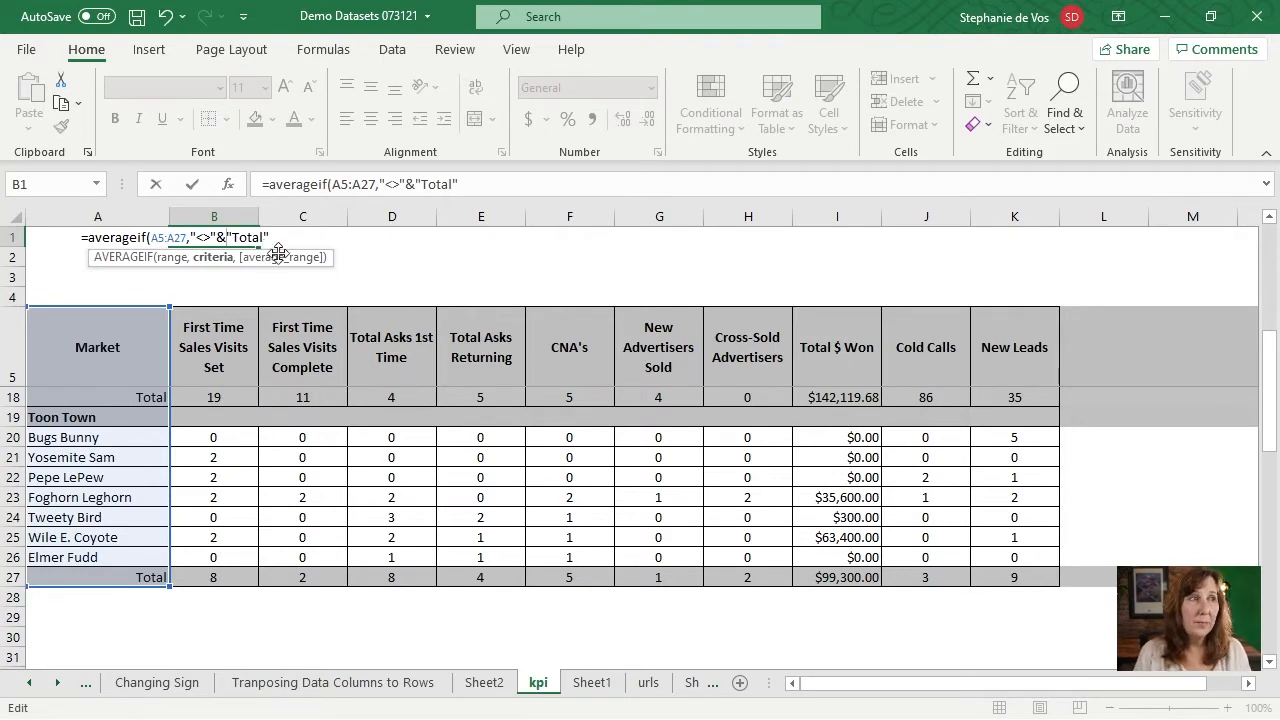
Add B5:B27 as the average range and complete the AVERAGEIF formula in B1
left_click(348, 238)
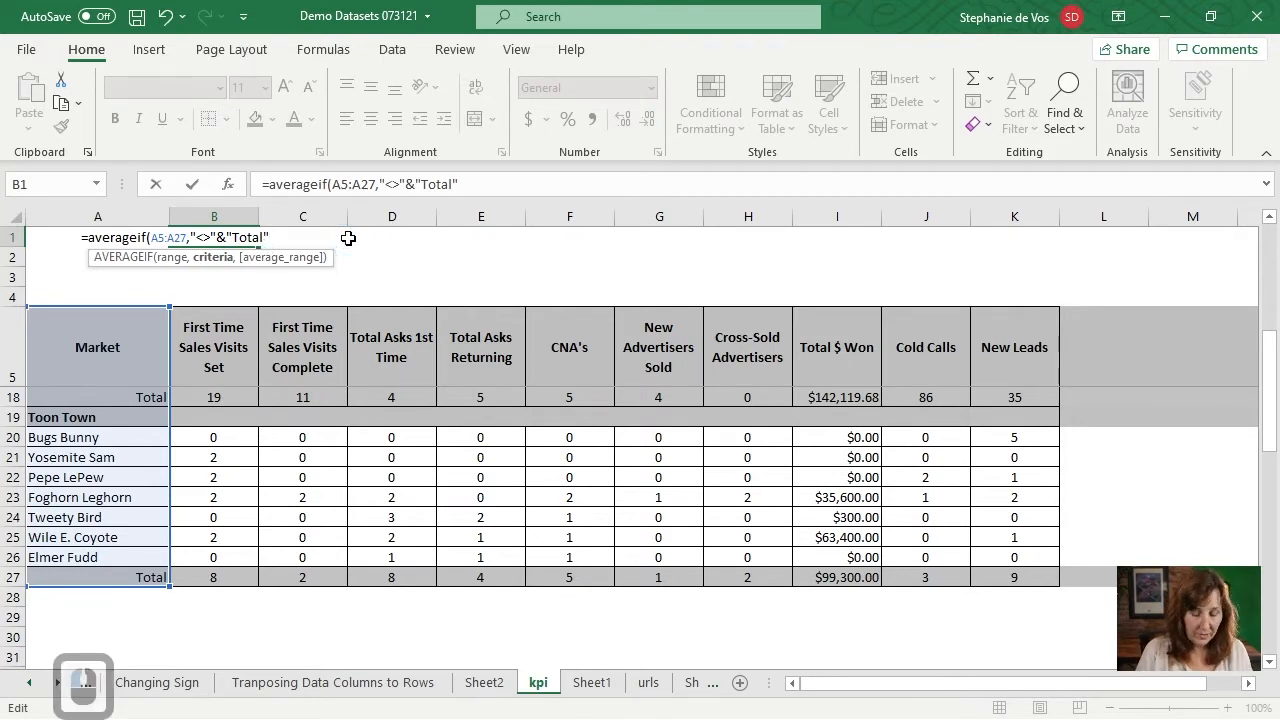
type(",")
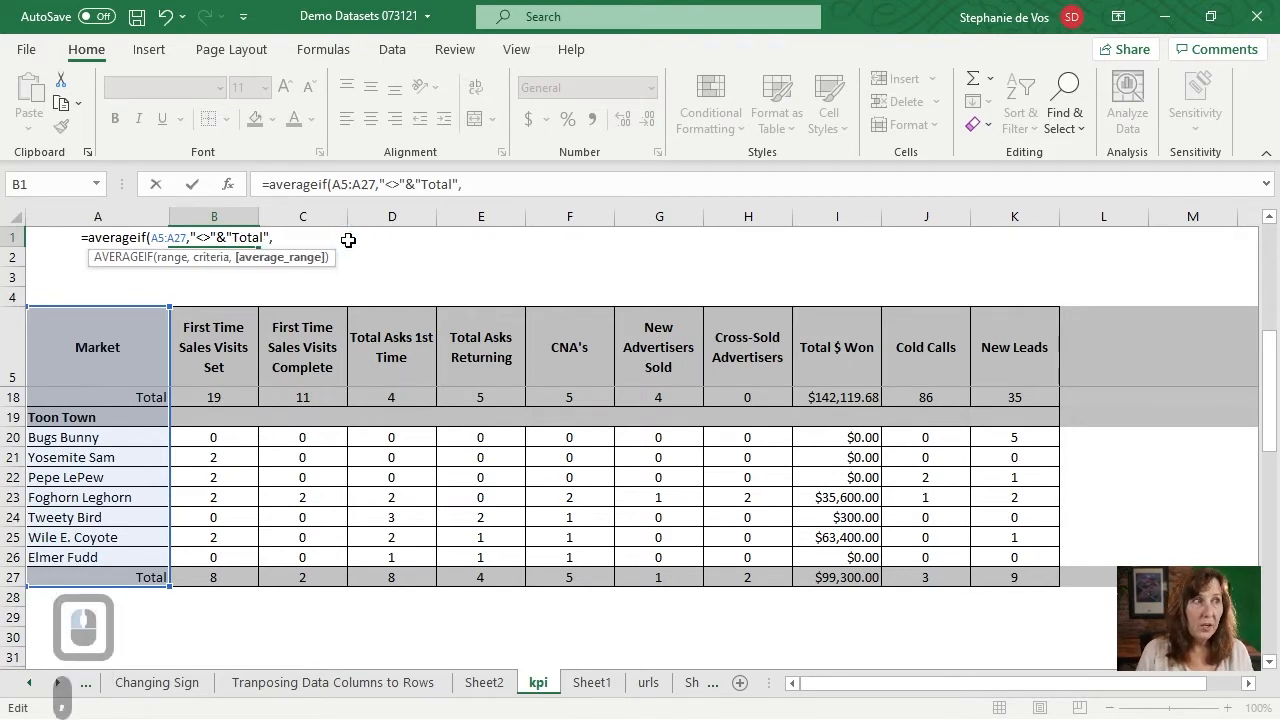
left_click(218, 330)
left_click(213, 582, "shift")
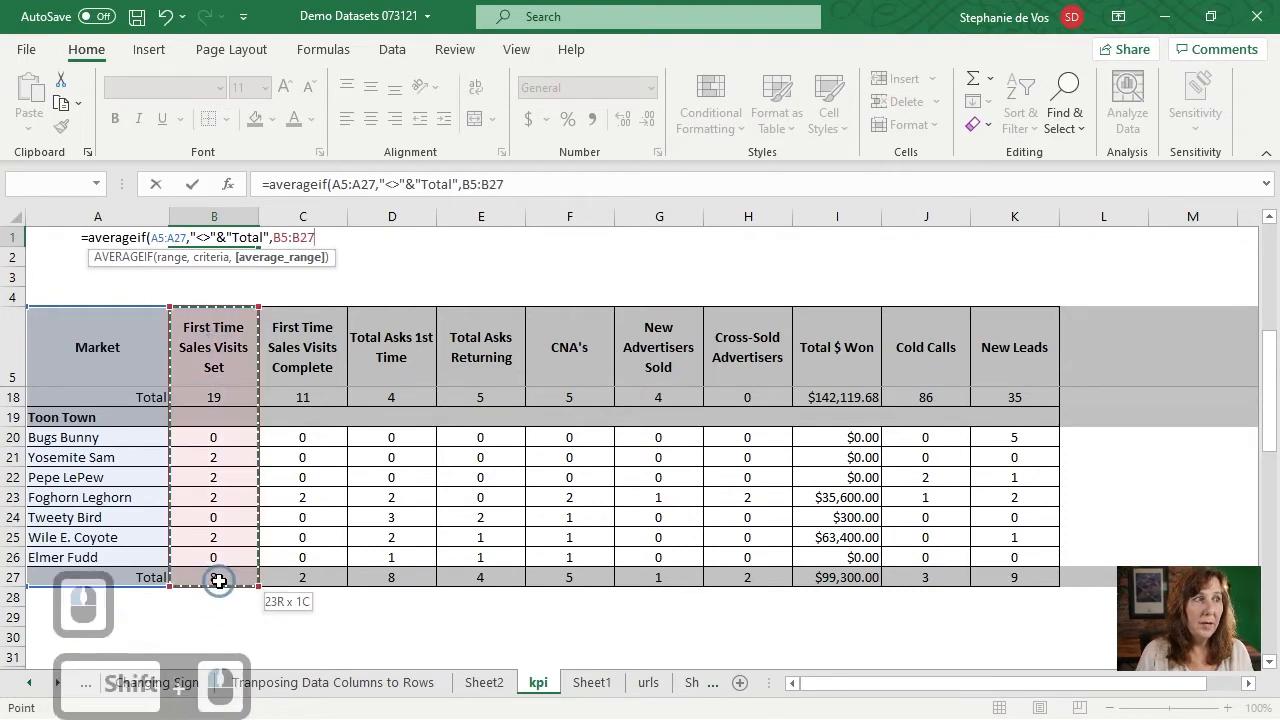
type(")")
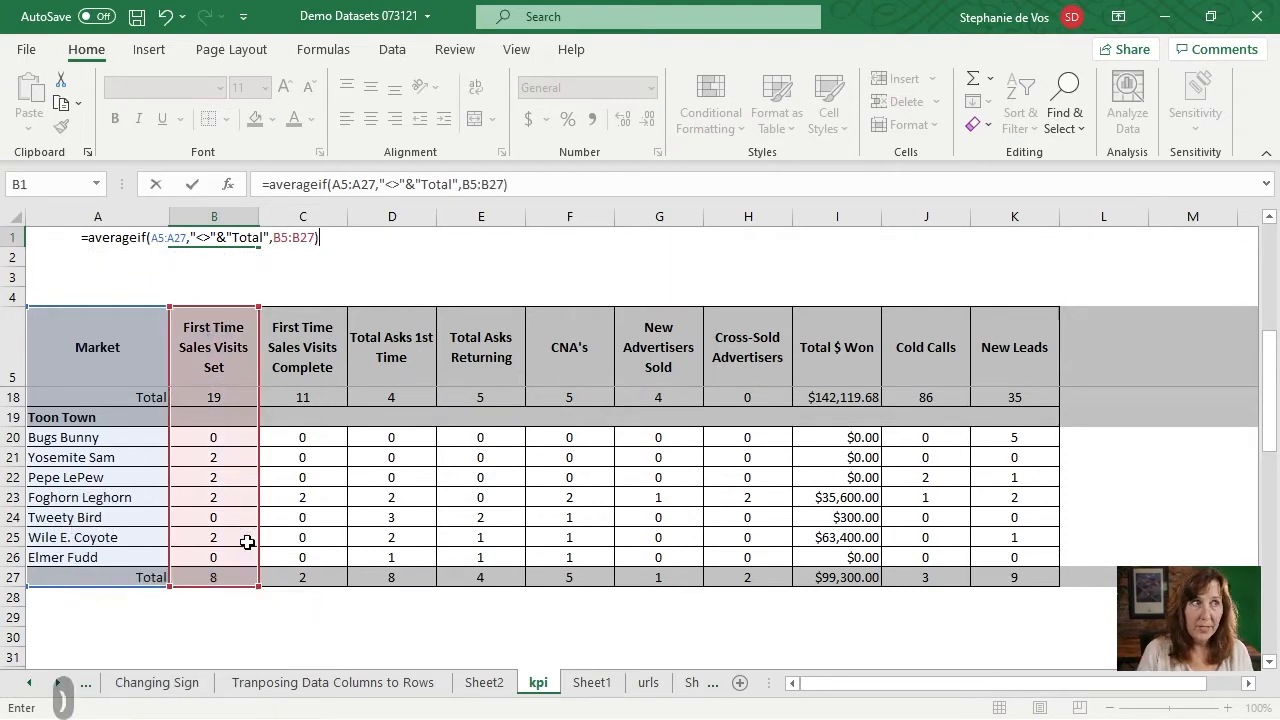
key("Return")
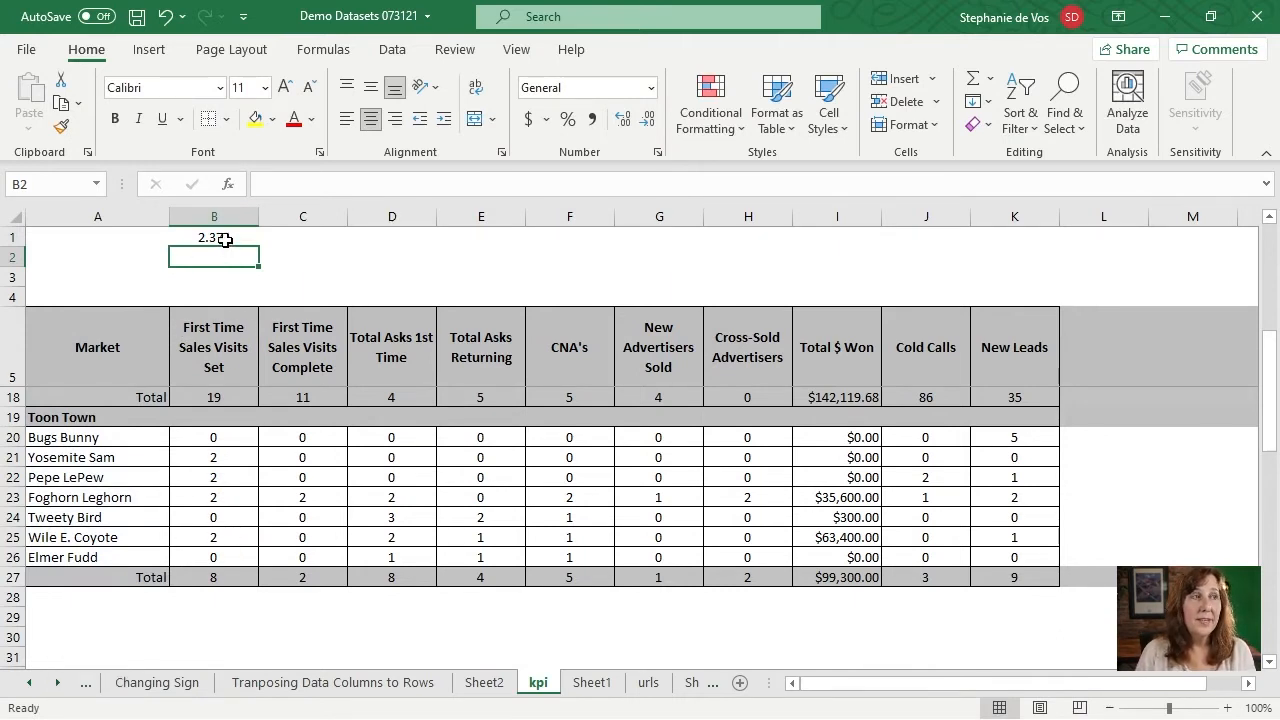
Copy the AVERAGEIF formula from B1 to C1 and compare the range references in both formulas
left_click(222, 238)
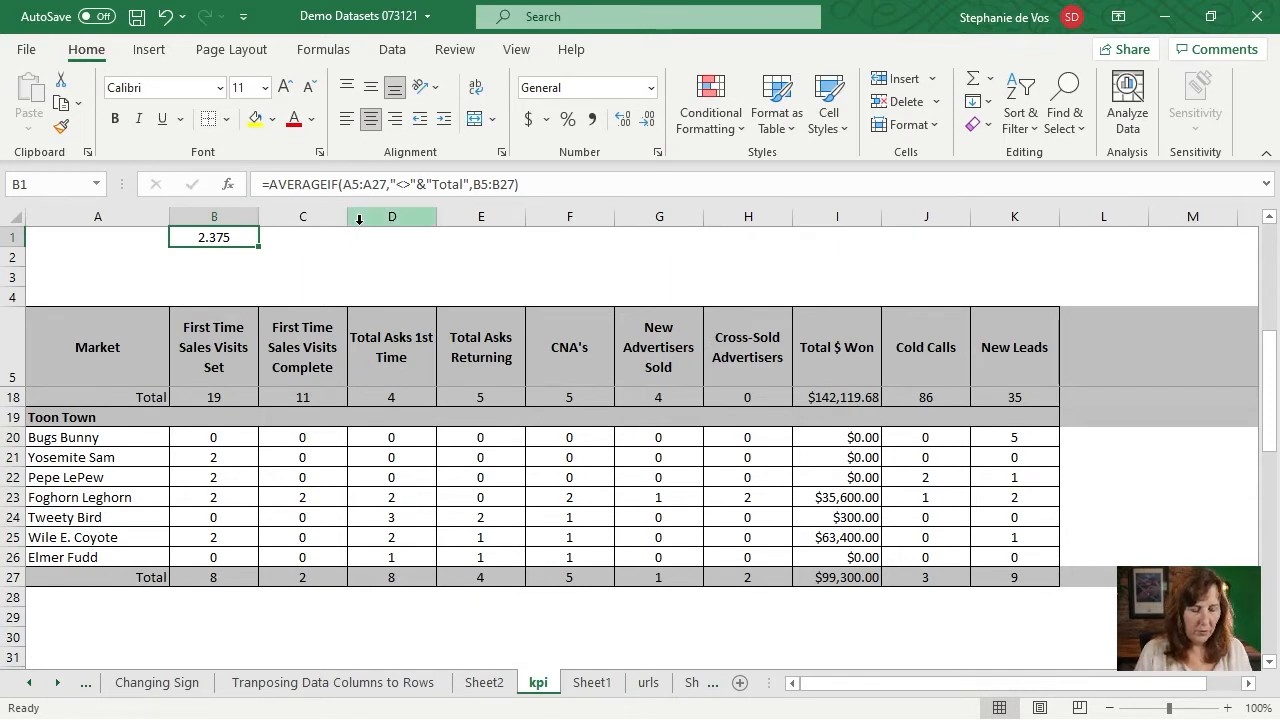
key("ctrl+c")
key("Right")
key("Return")
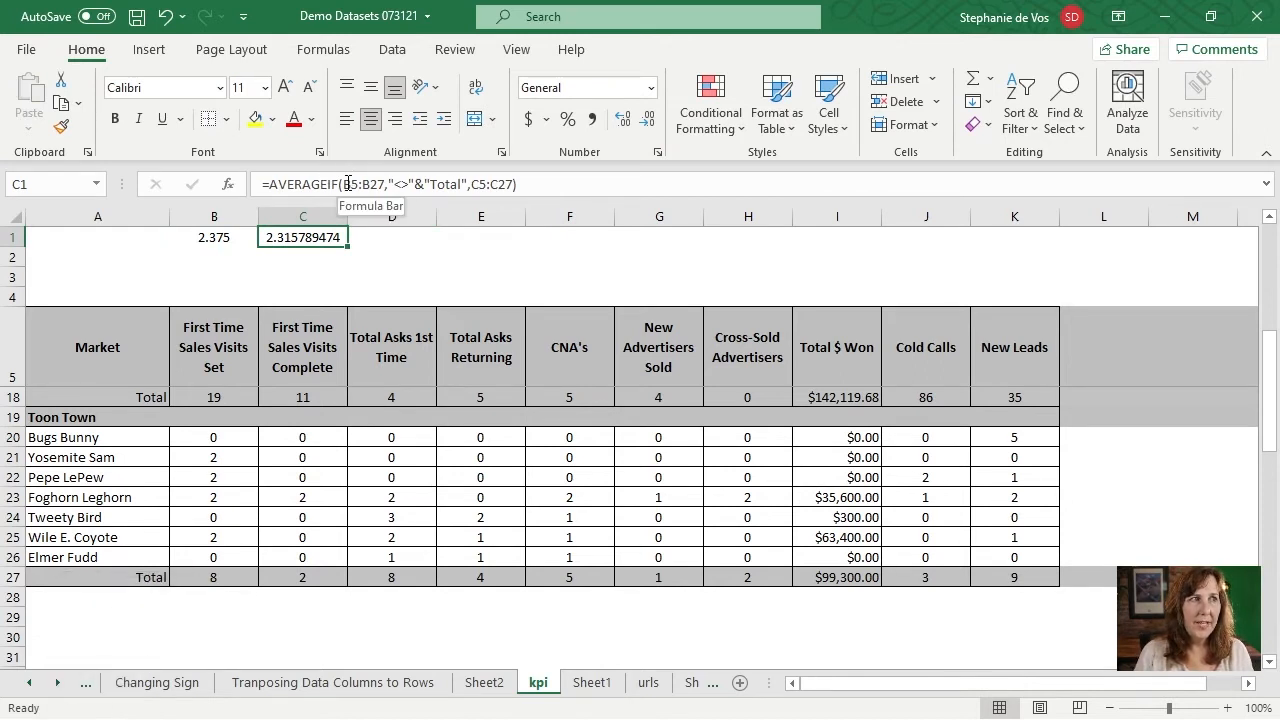
left_click(226, 241)
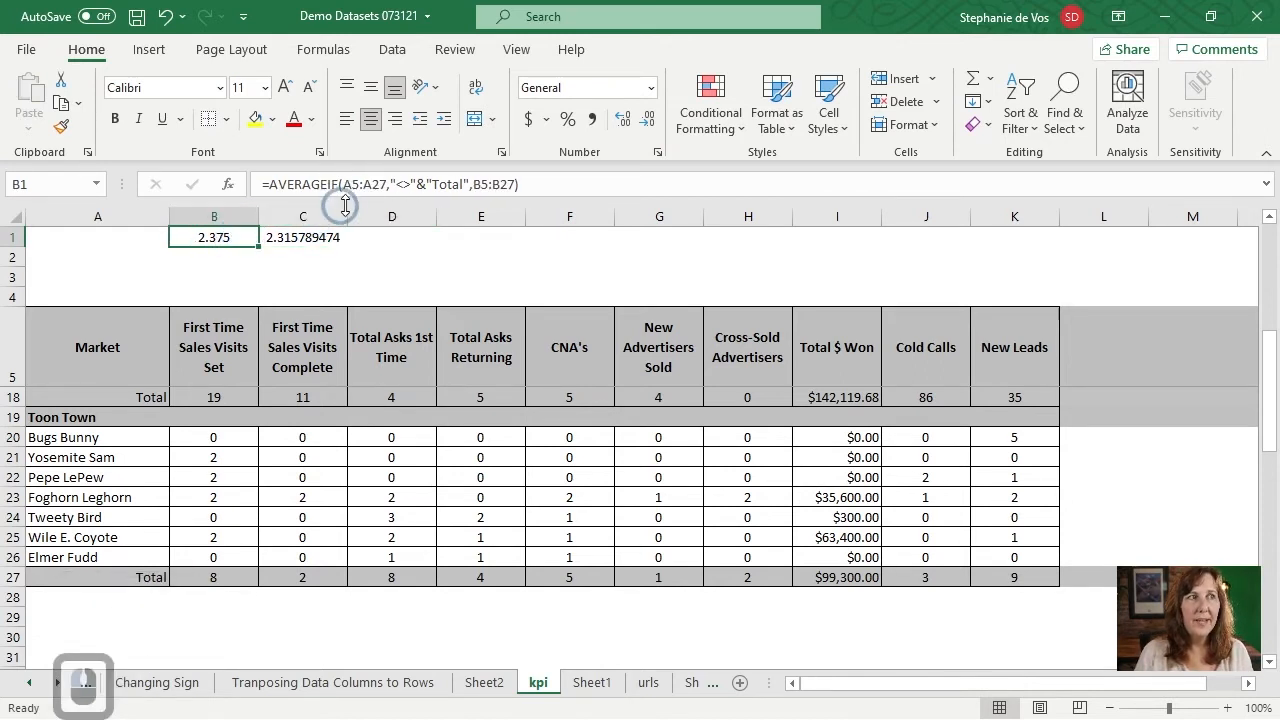
left_click(275, 237)
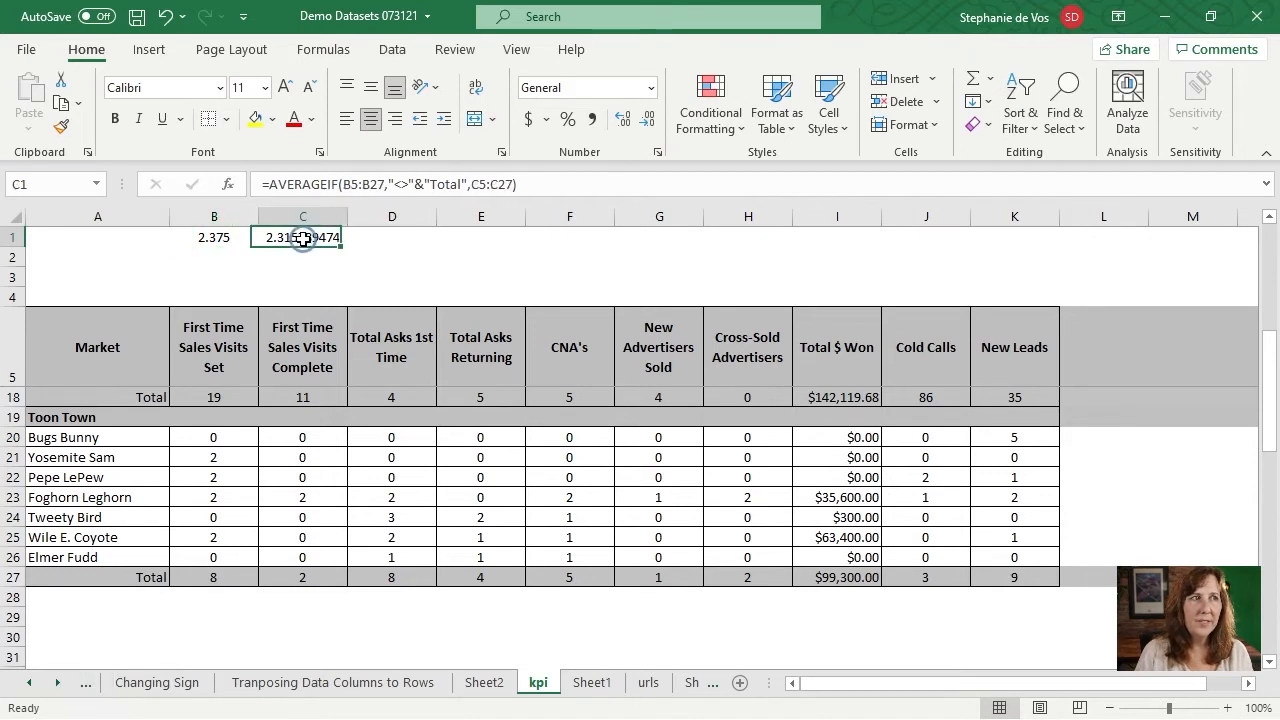
Make the criteria range in B1's AVERAGEIF formula absolute as $A$5:$A$27, keeping the average range relative
left_click(216, 237)
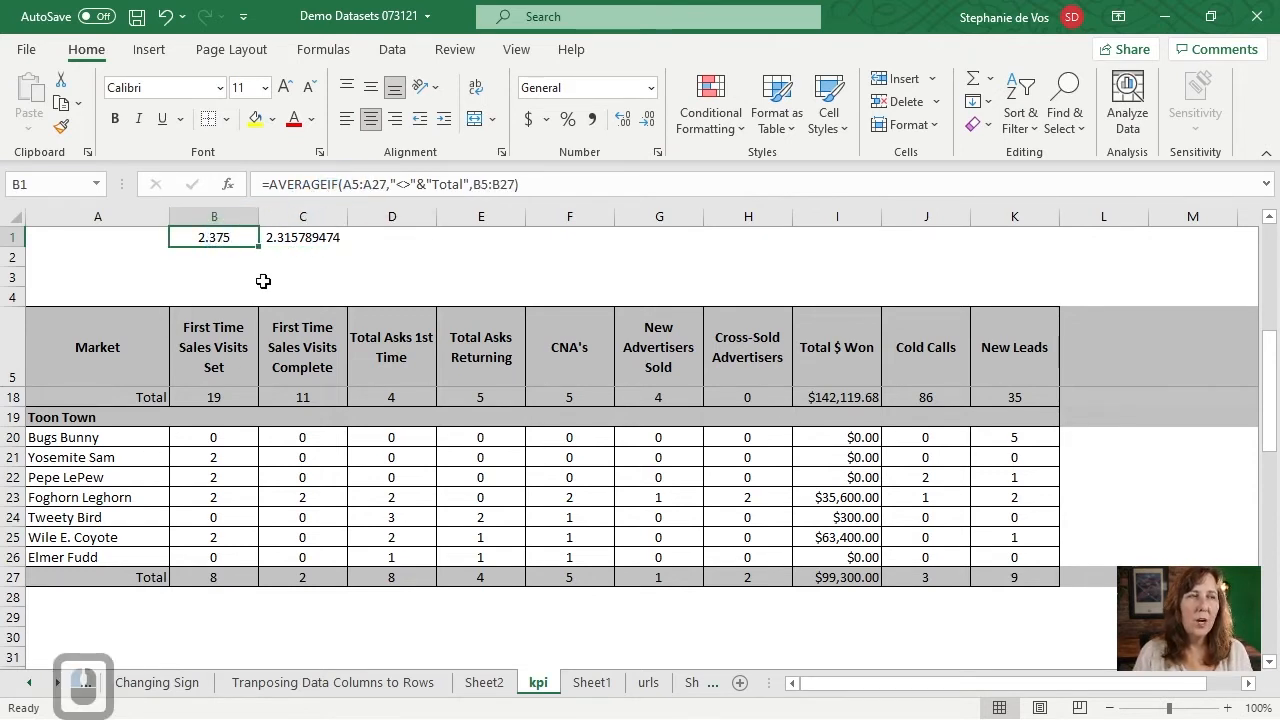
left_click(352, 186)
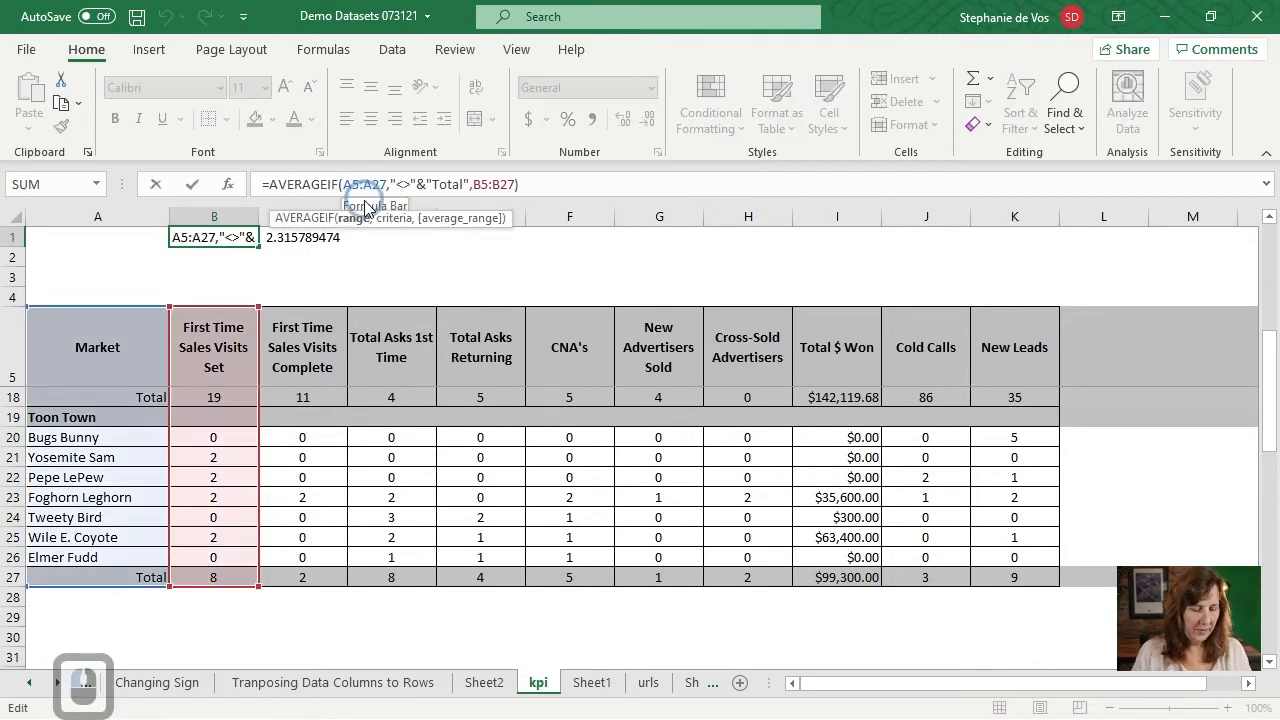
key("F4")
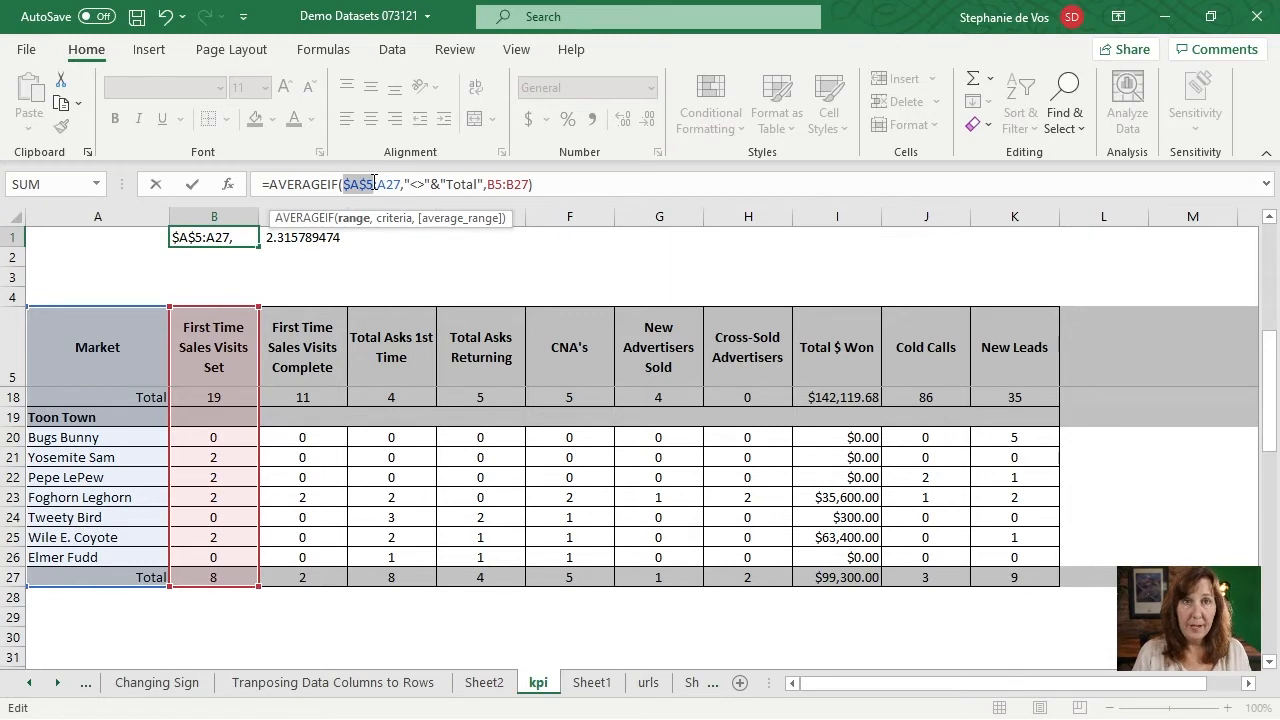
left_click(392, 184)
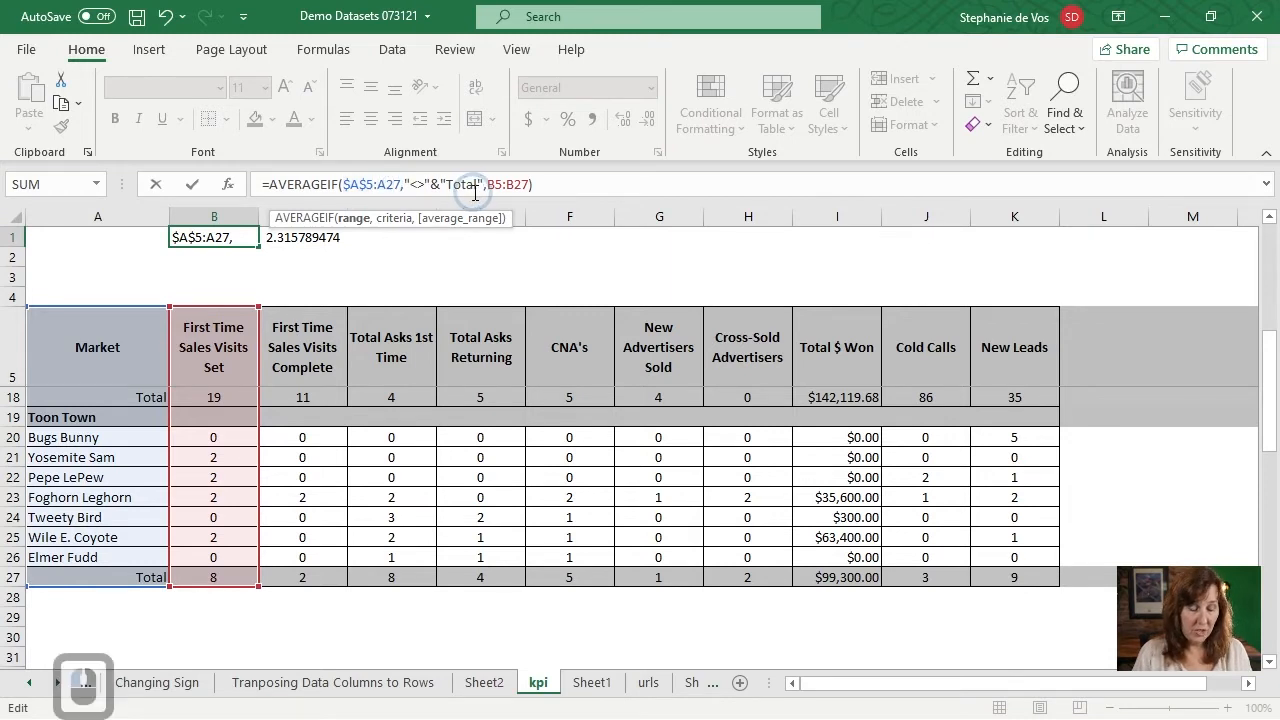
key("F4")
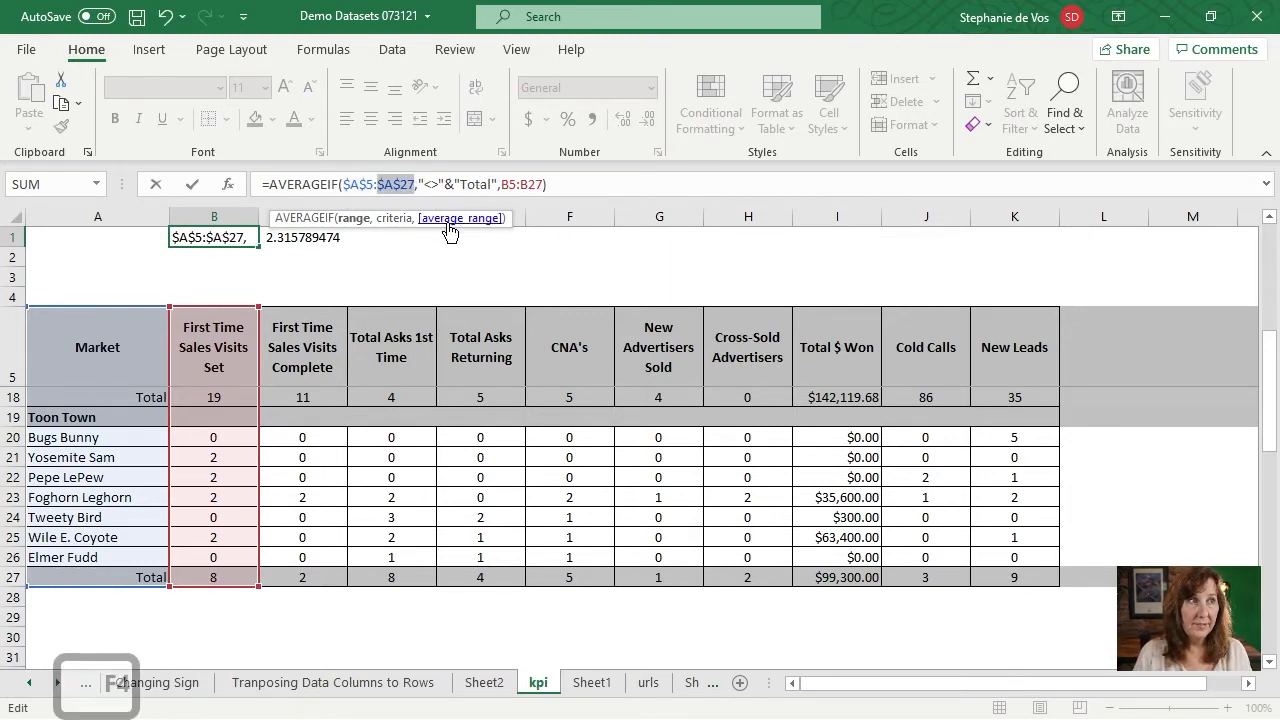
left_click(509, 184)
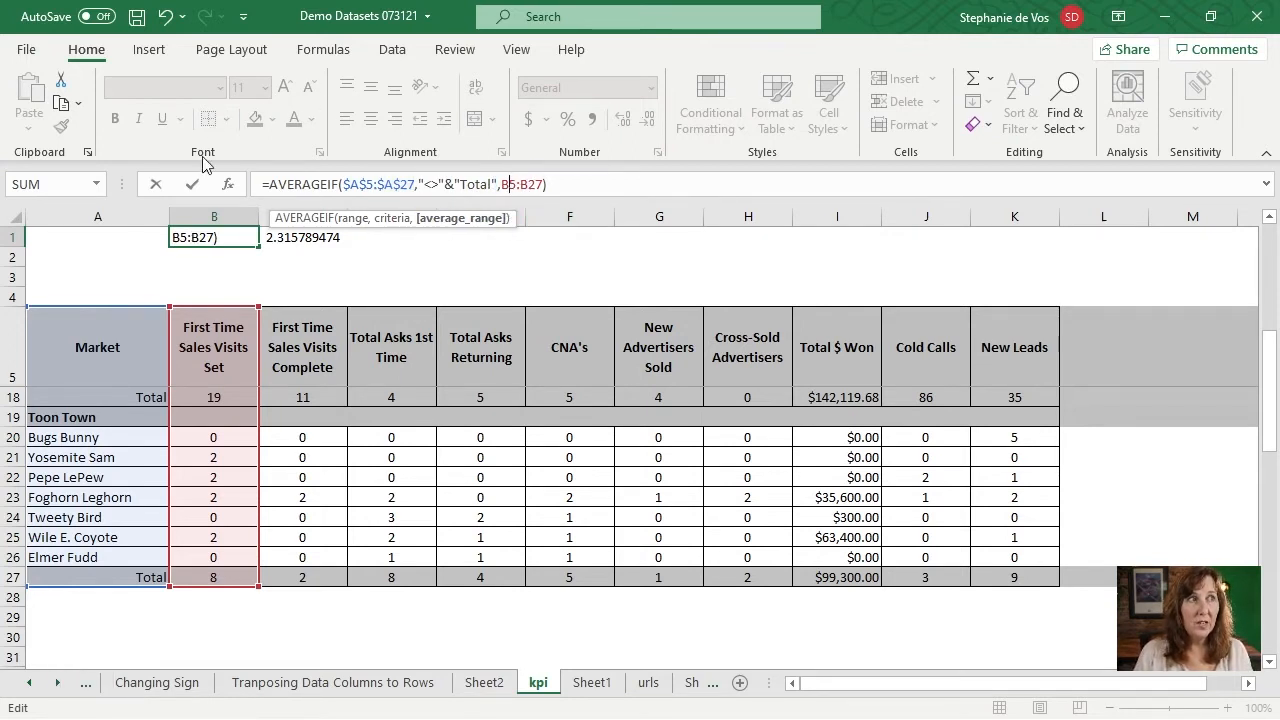
left_click(192, 184)
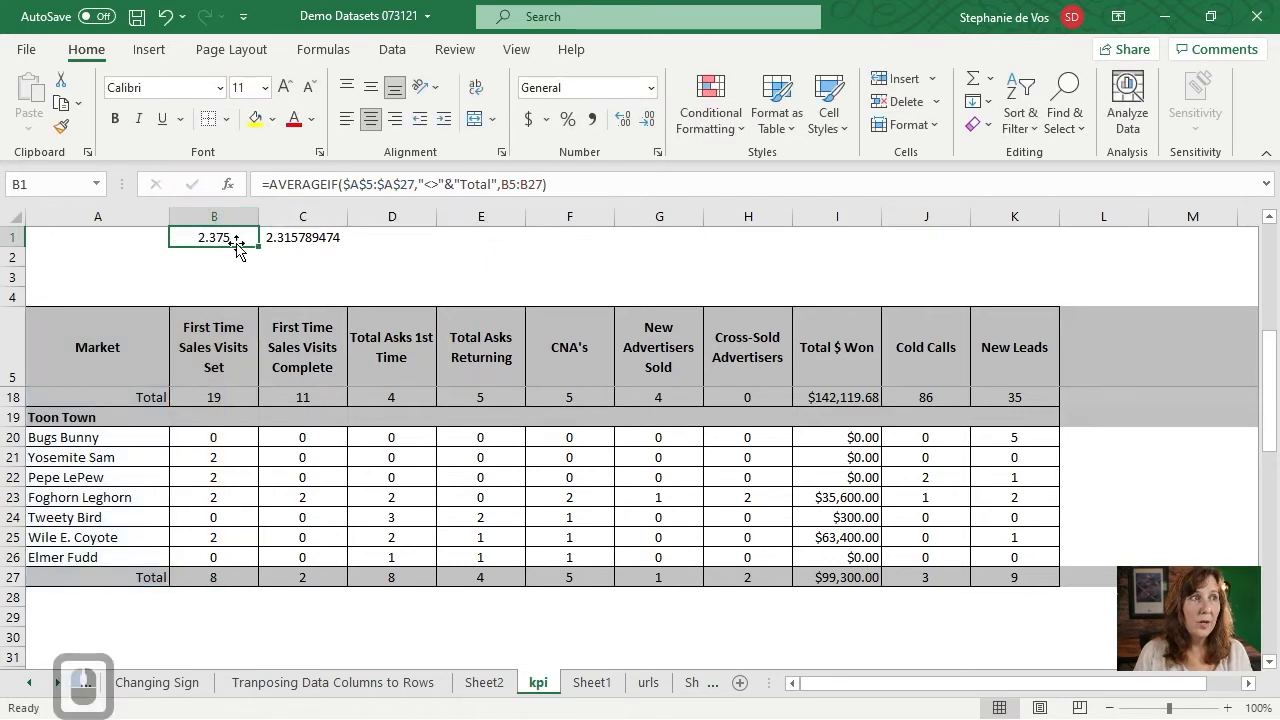
Copy the corrected AVERAGEIF formula from B1 to C1 and fill it across to K1
key("ctrl+c")
key("Right")
key("Return")
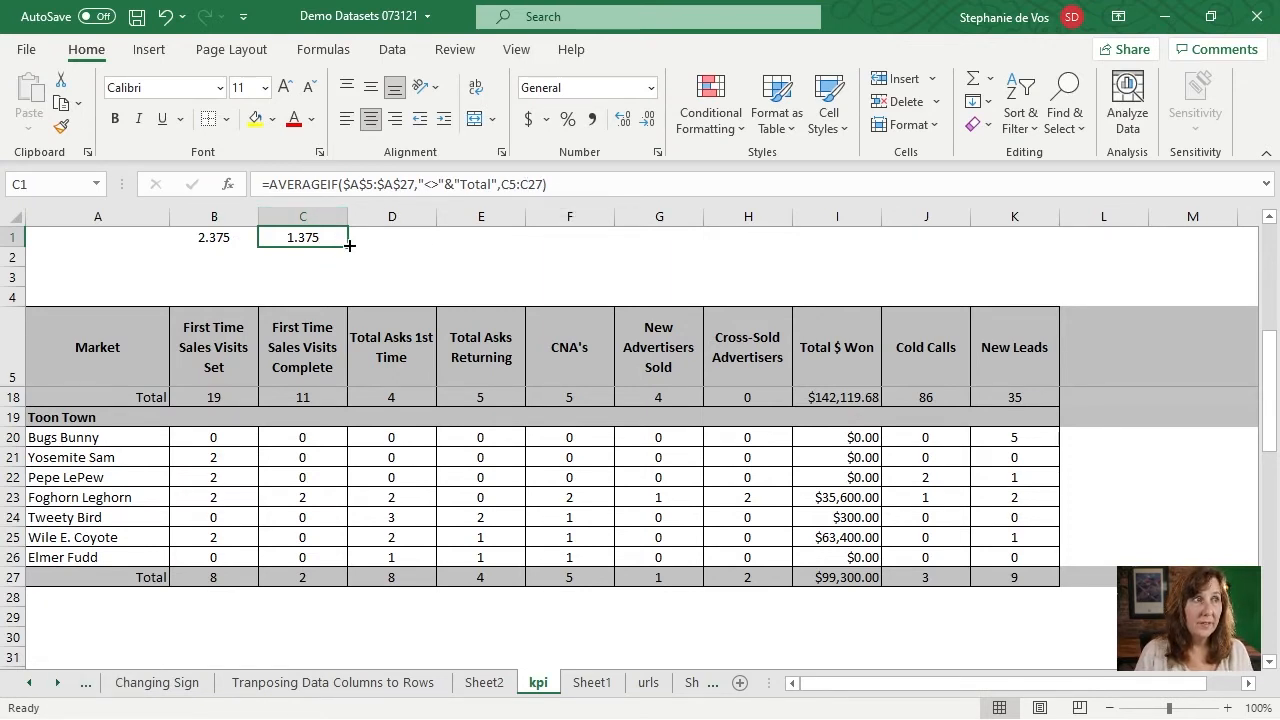
left_click_drag(349, 245, 1033, 305)
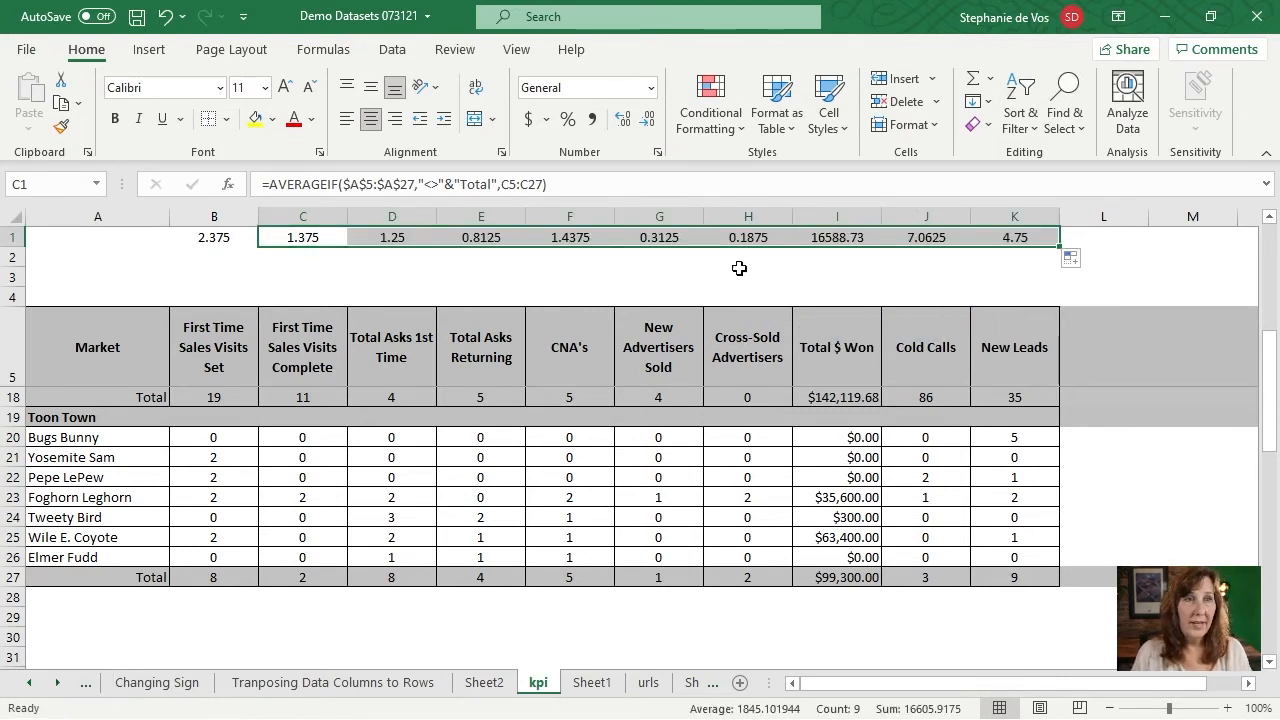
Copy B21:K21 and paste only its formats onto the averages in B1:K1
left_click(195, 462)
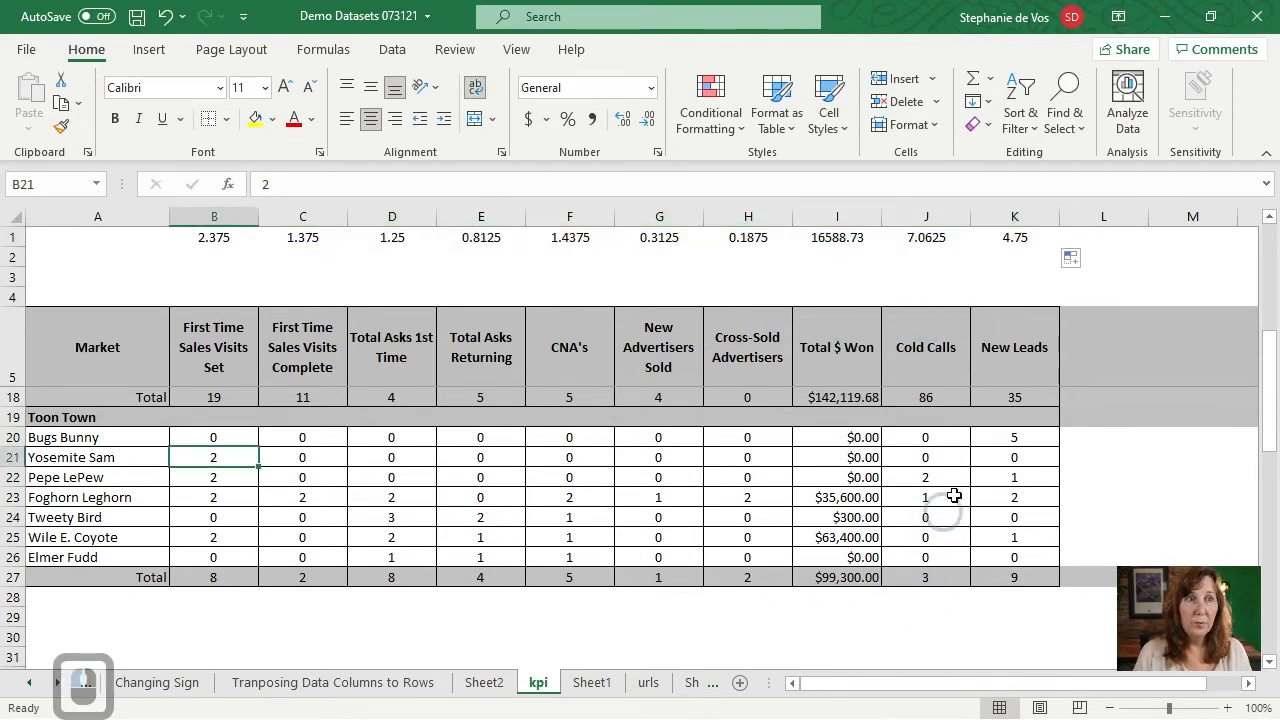
left_click(1013, 458, "shift")
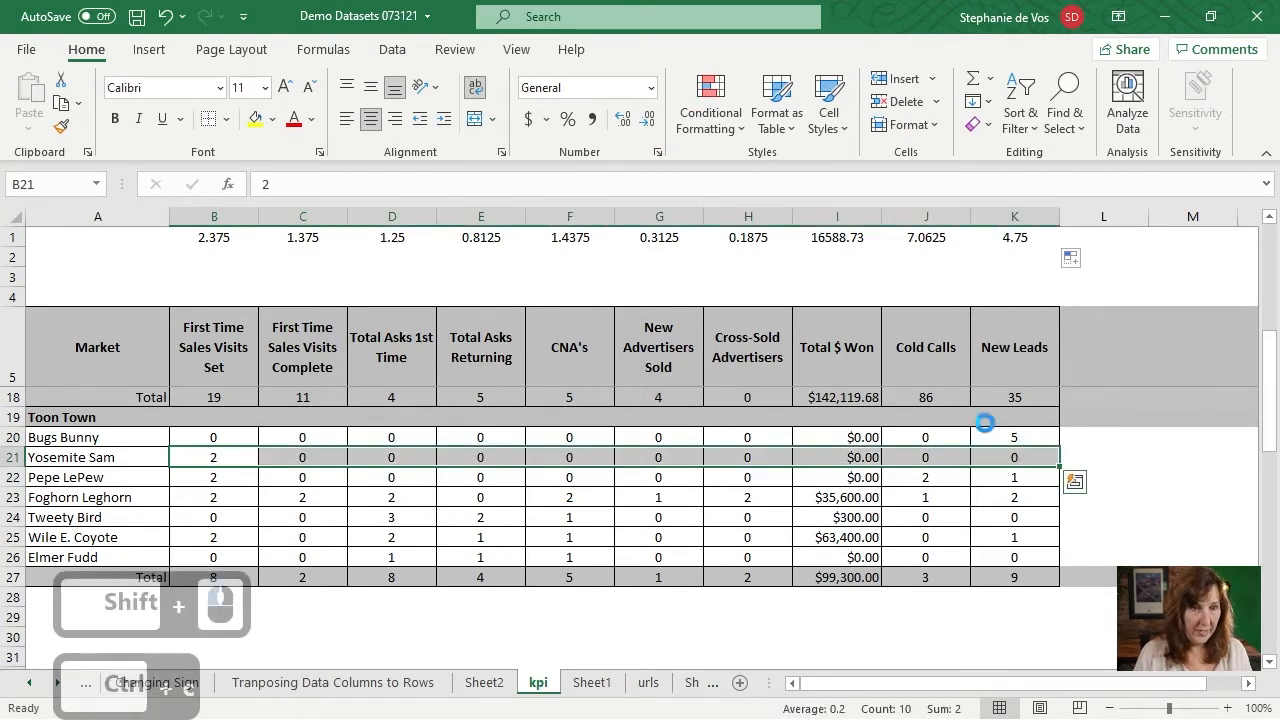
key("ctrl+c")
left_click(228, 237)
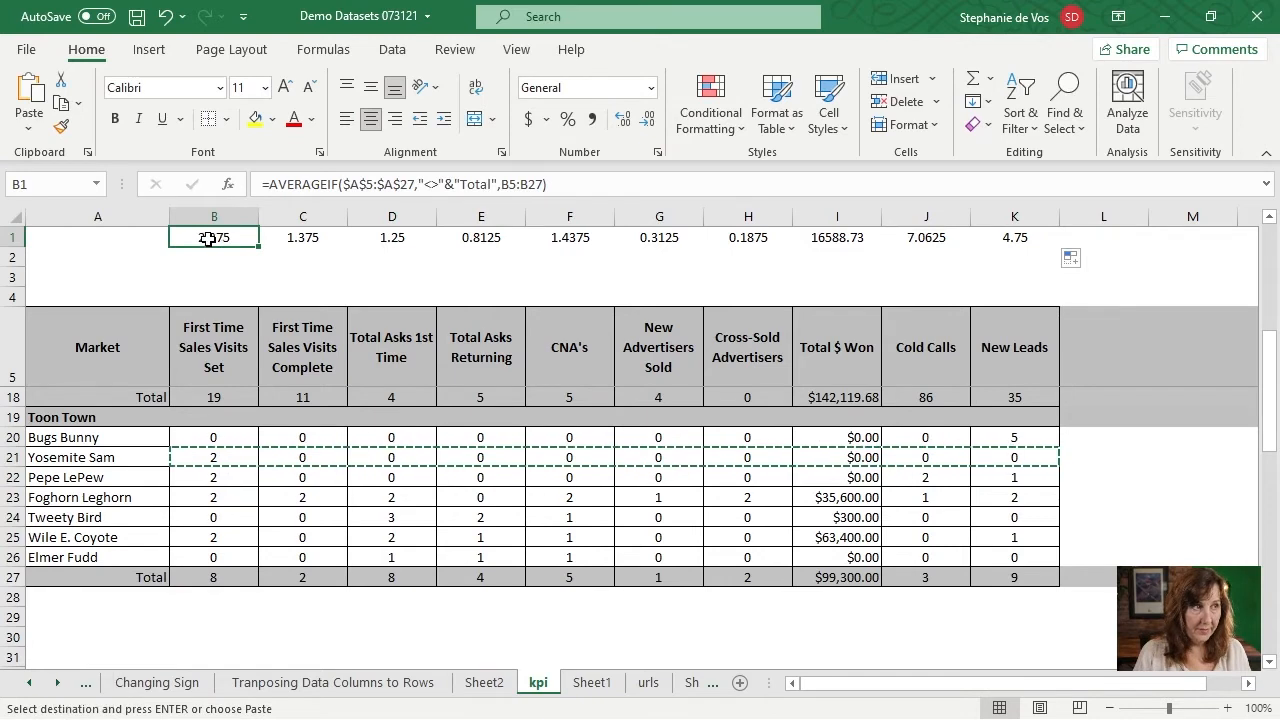
right_click(210, 240)
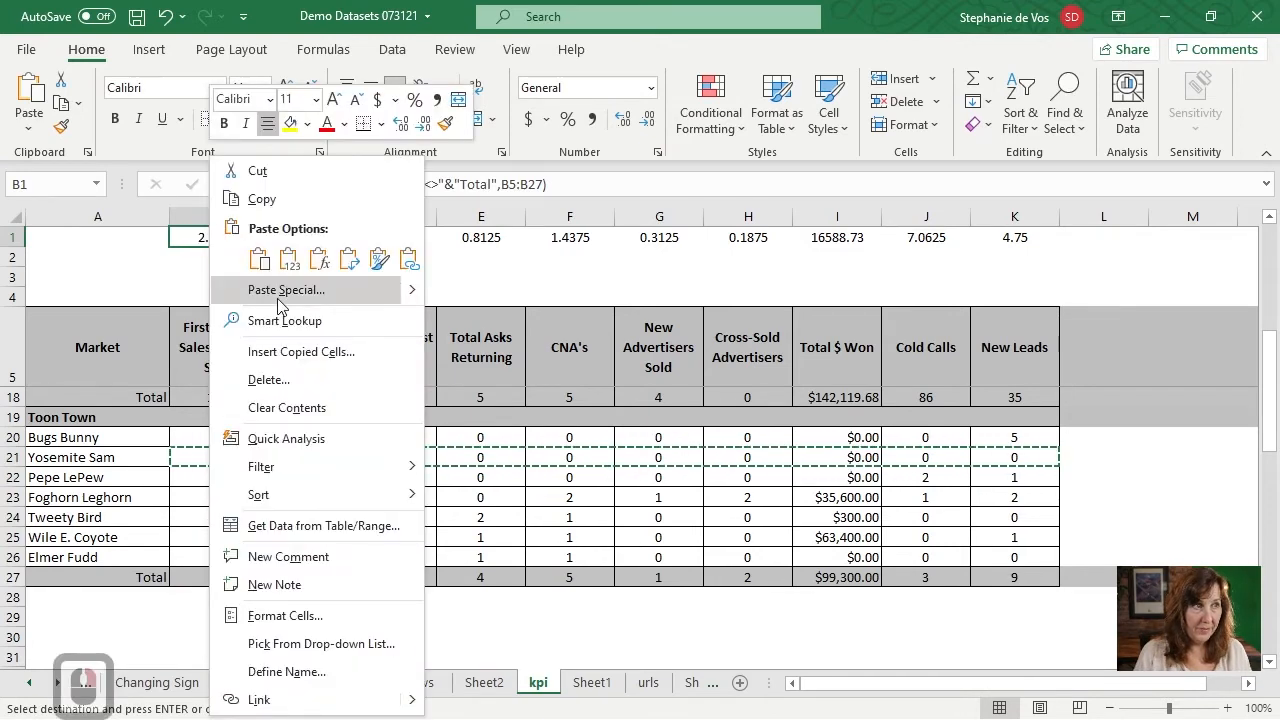
left_click(278, 300)
left_click(138, 241)
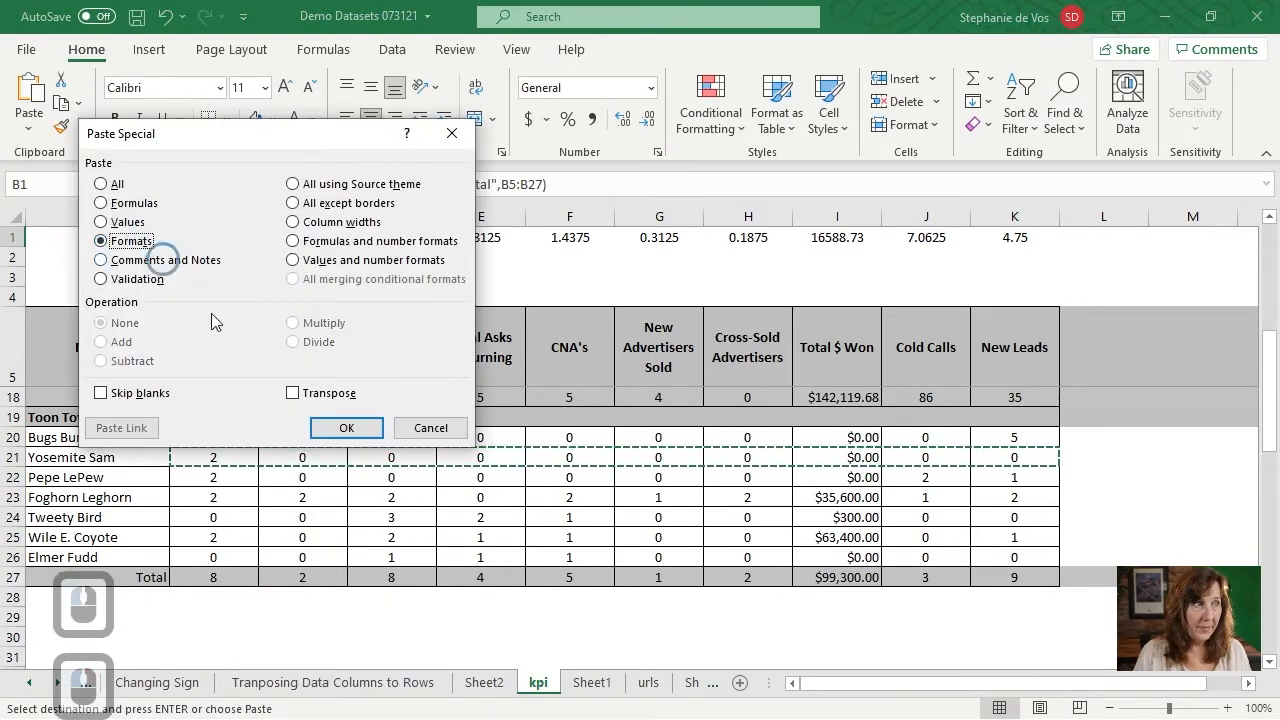
left_click(340, 428)
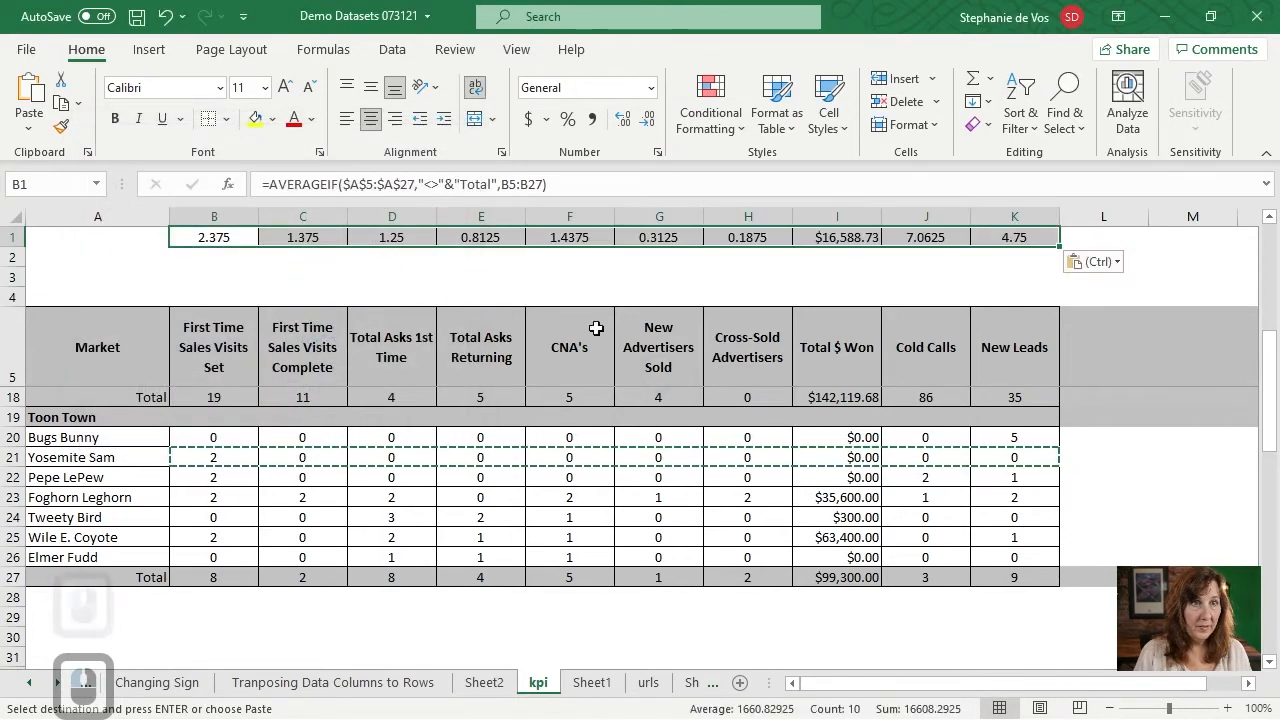
left_click(307, 273)
key("Escape")
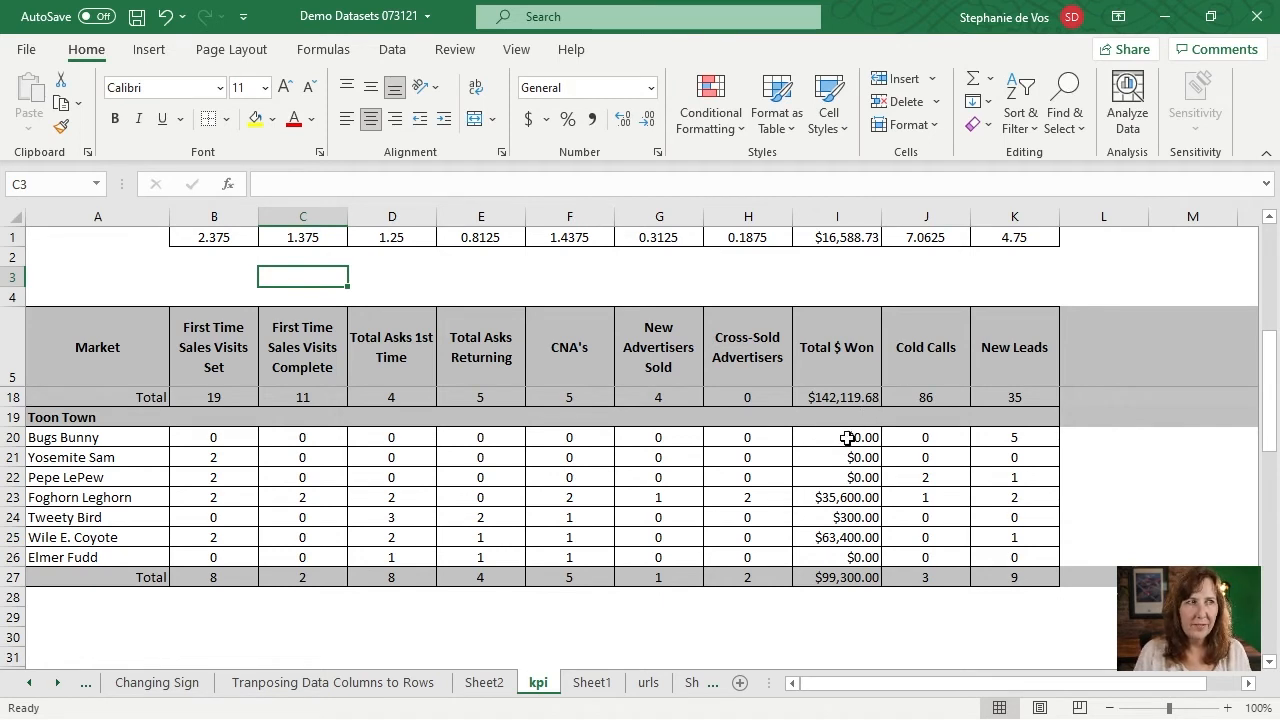
left_click_drag(847, 437, 849, 457)
left_click_drag(850, 463, 855, 474)
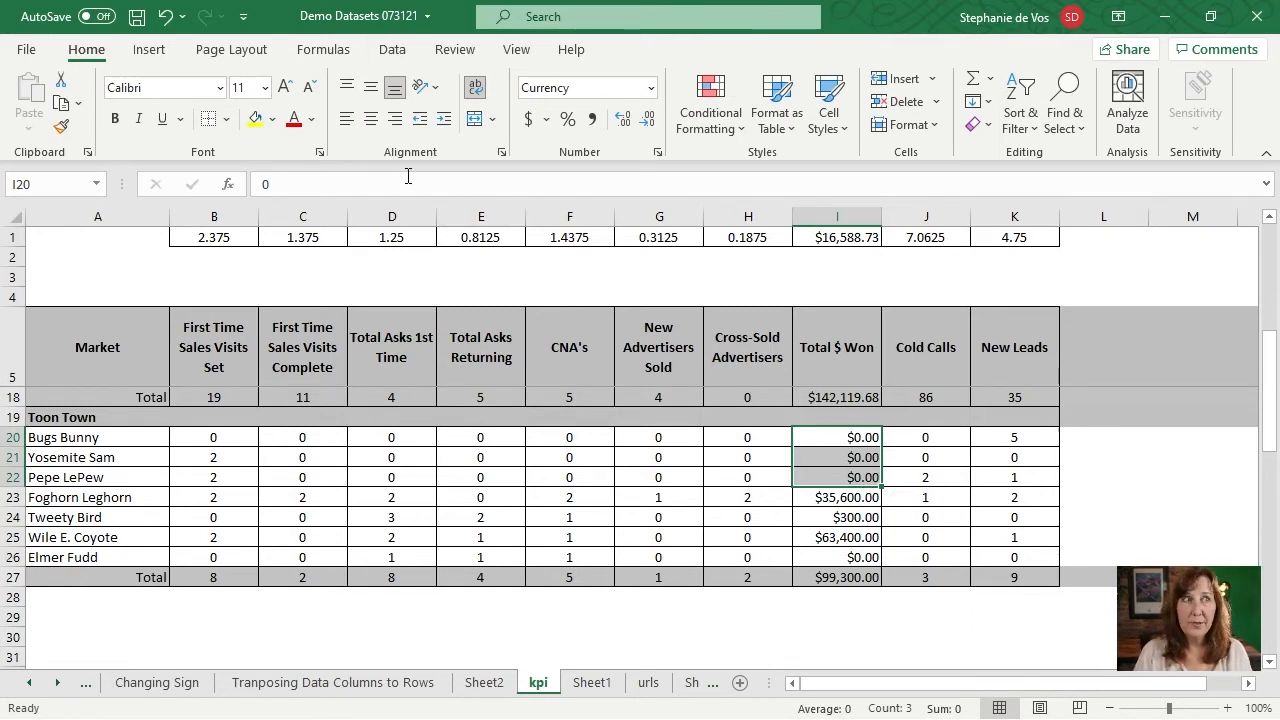
Start an AVERAGEIFS formula in B2 with B5:B27 as the average range
left_click(229, 238)
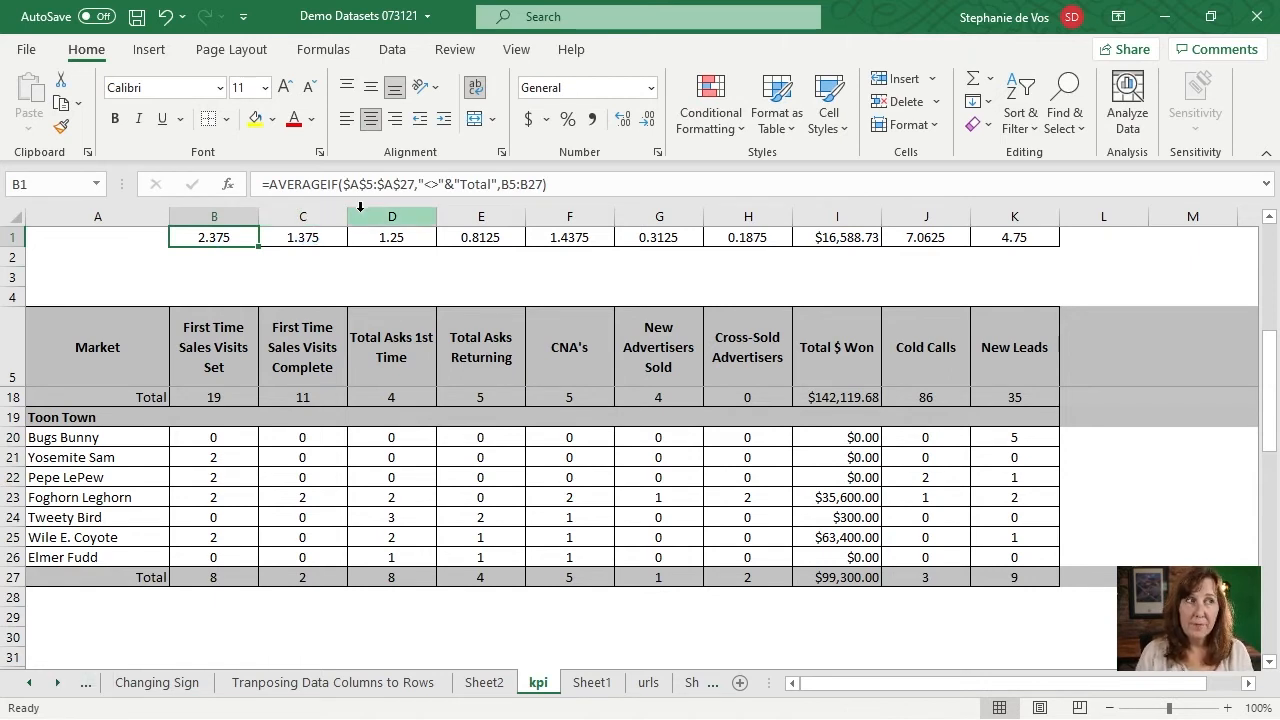
key("Down")
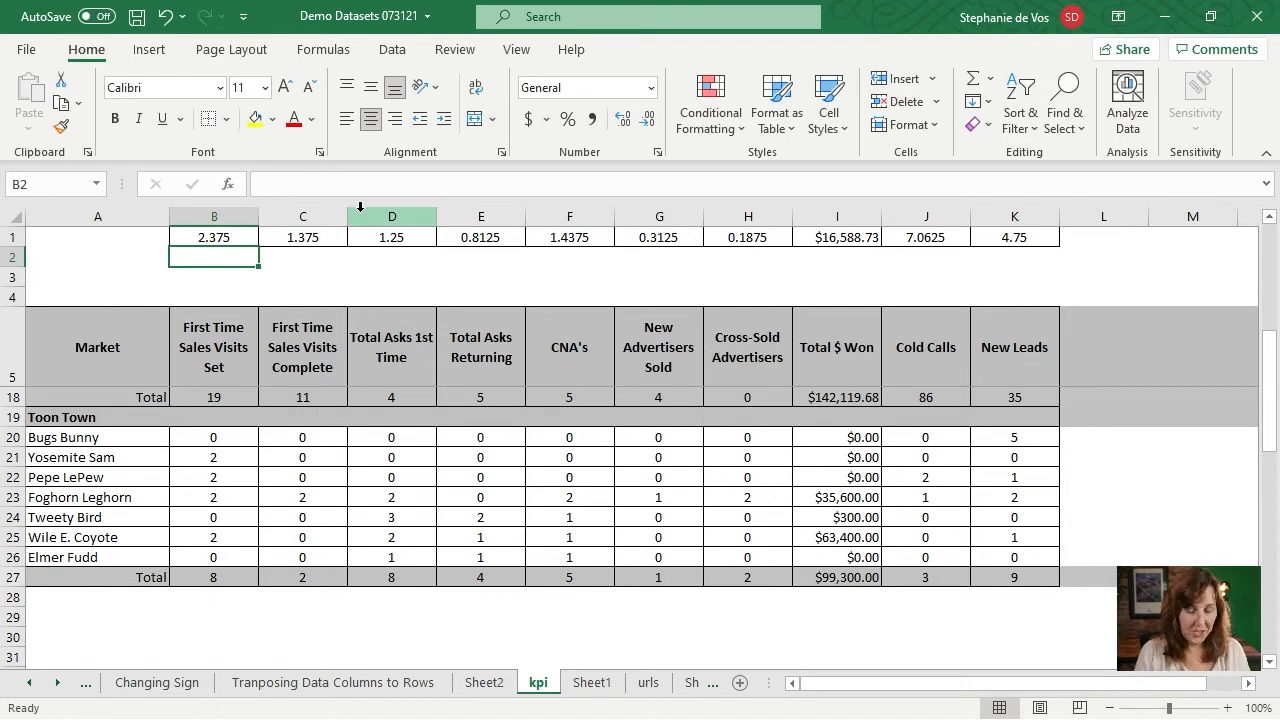
type("=")
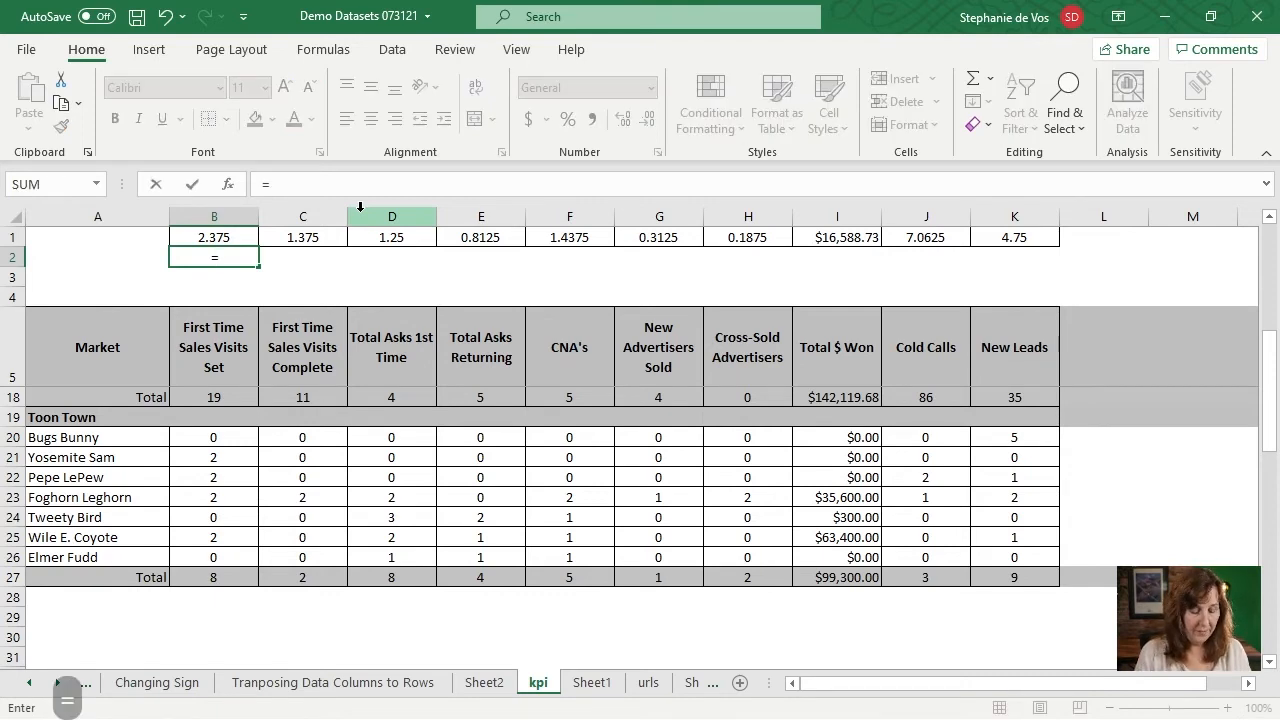
type("average")
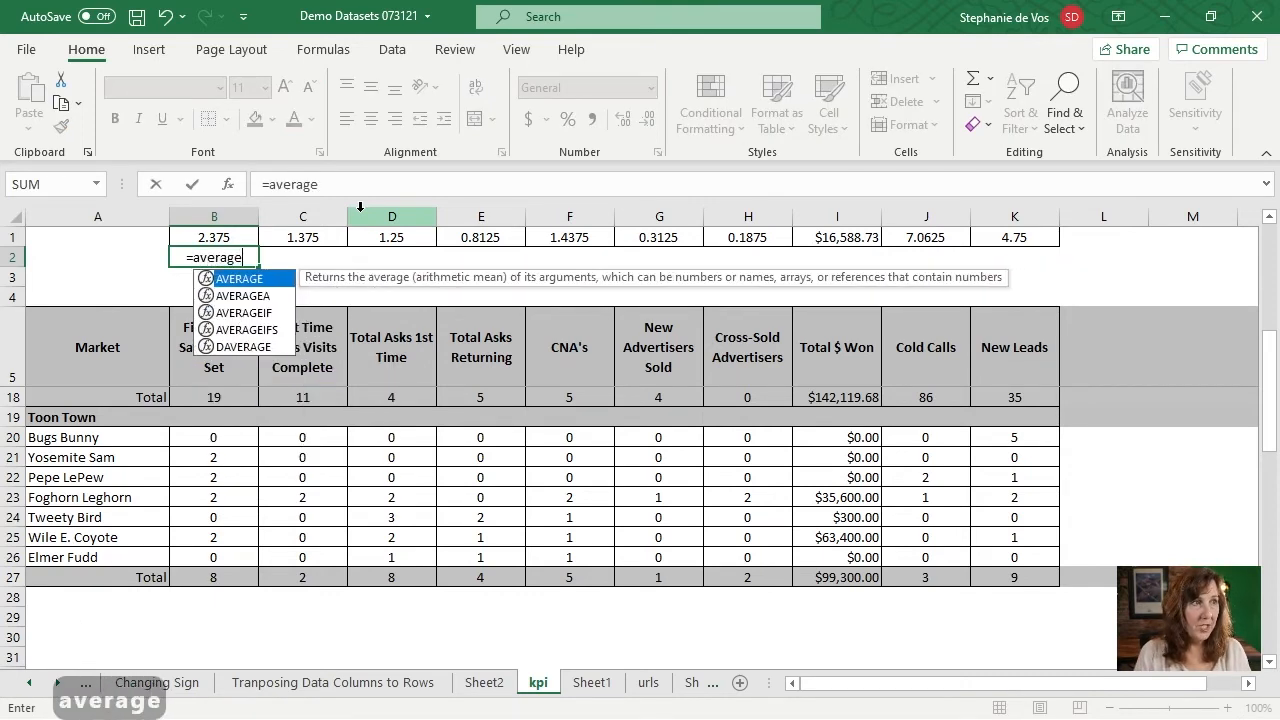
type("ifs")
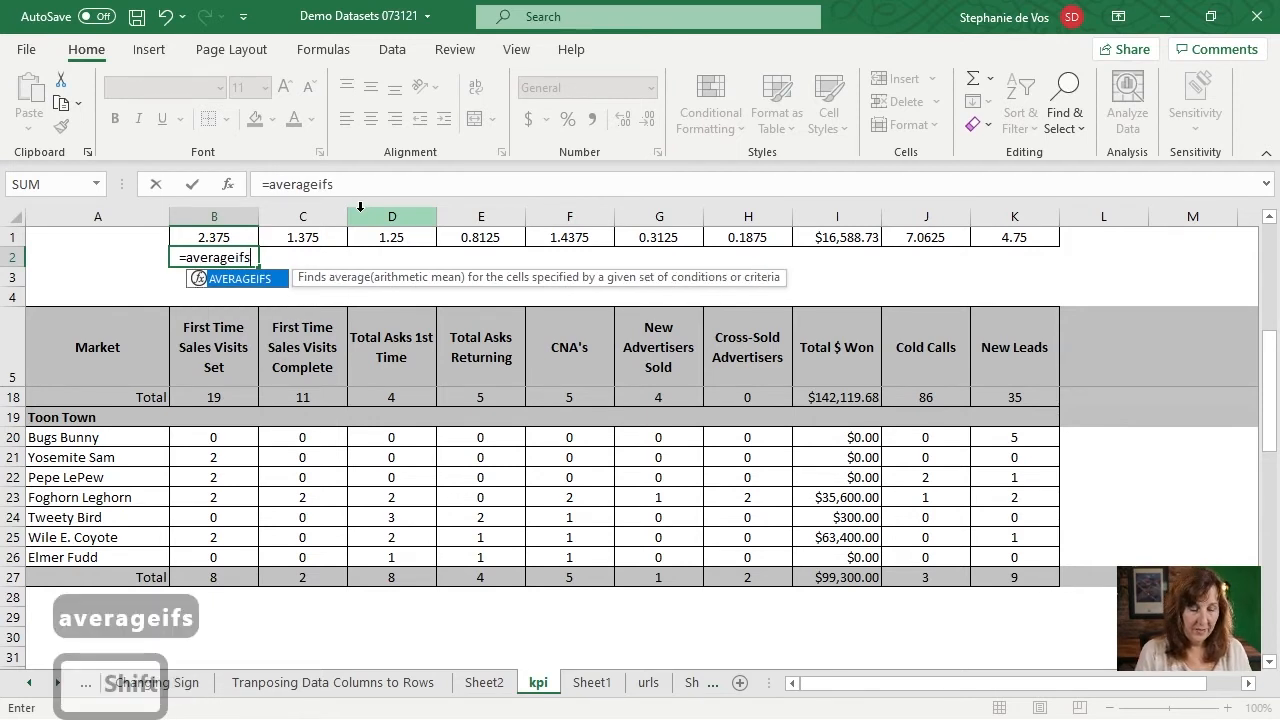
type("(")
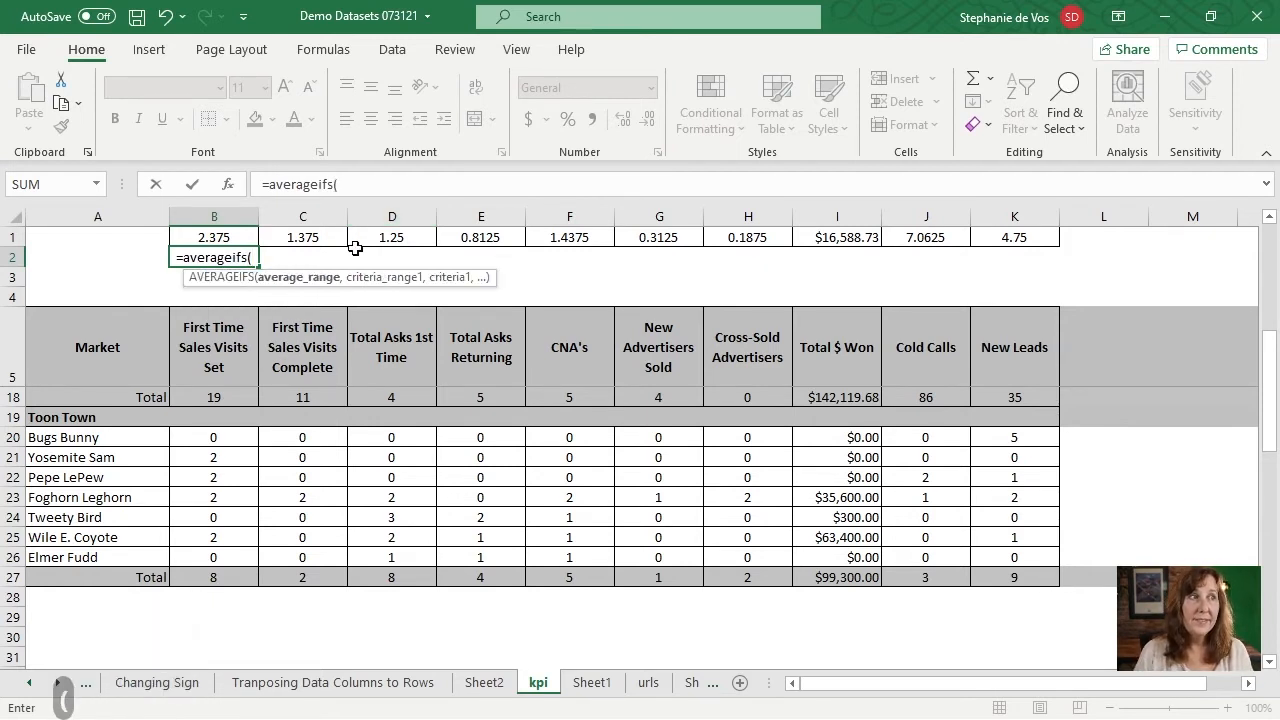
left_click(217, 338)
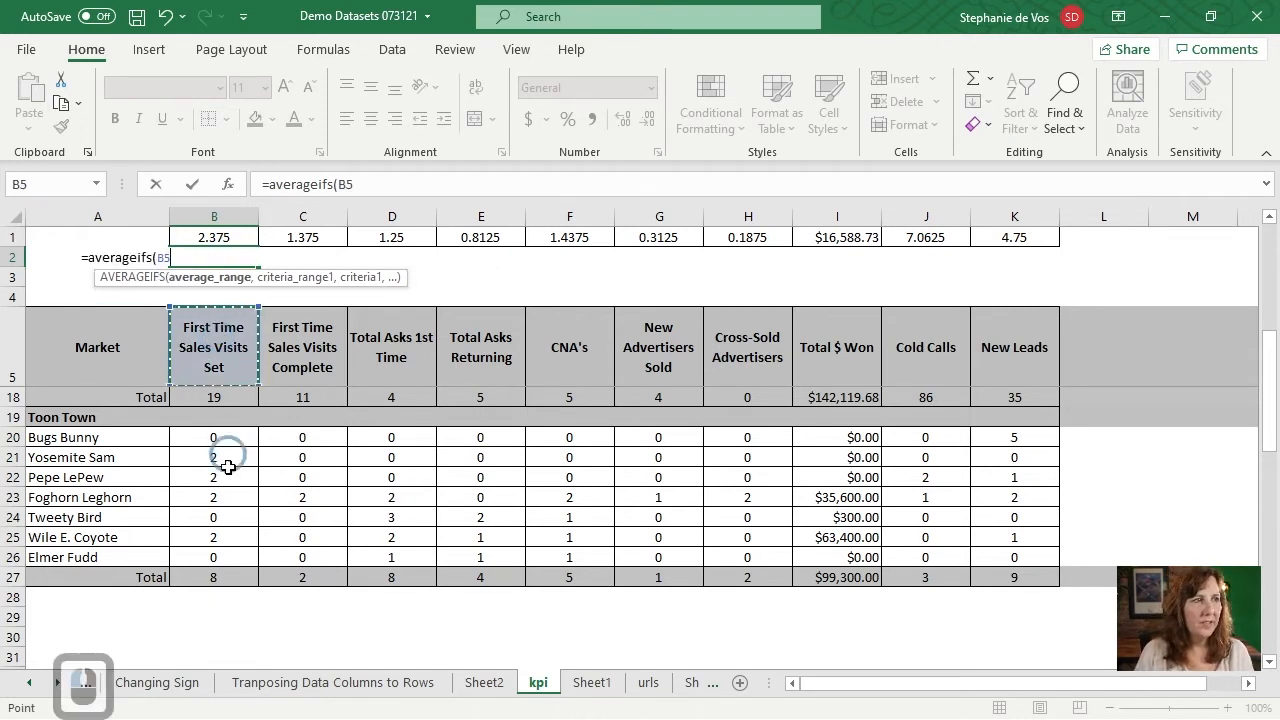
left_click(218, 578, "shift")
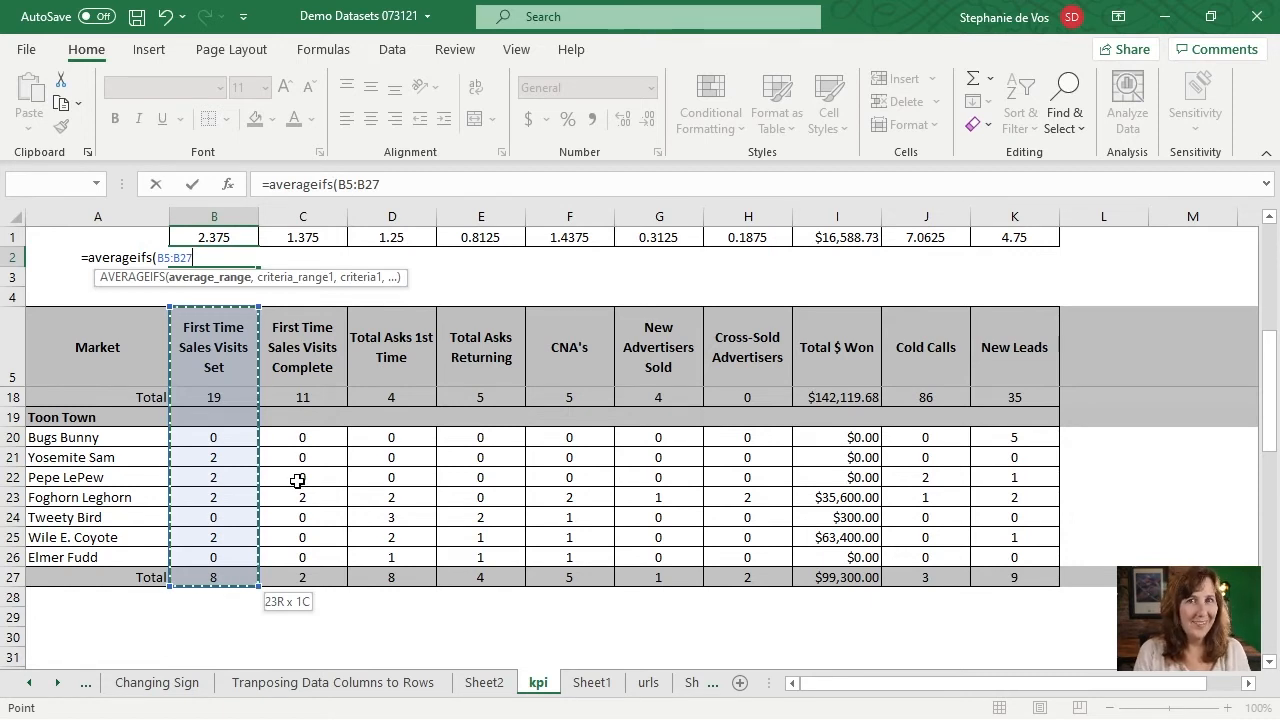
type(",")
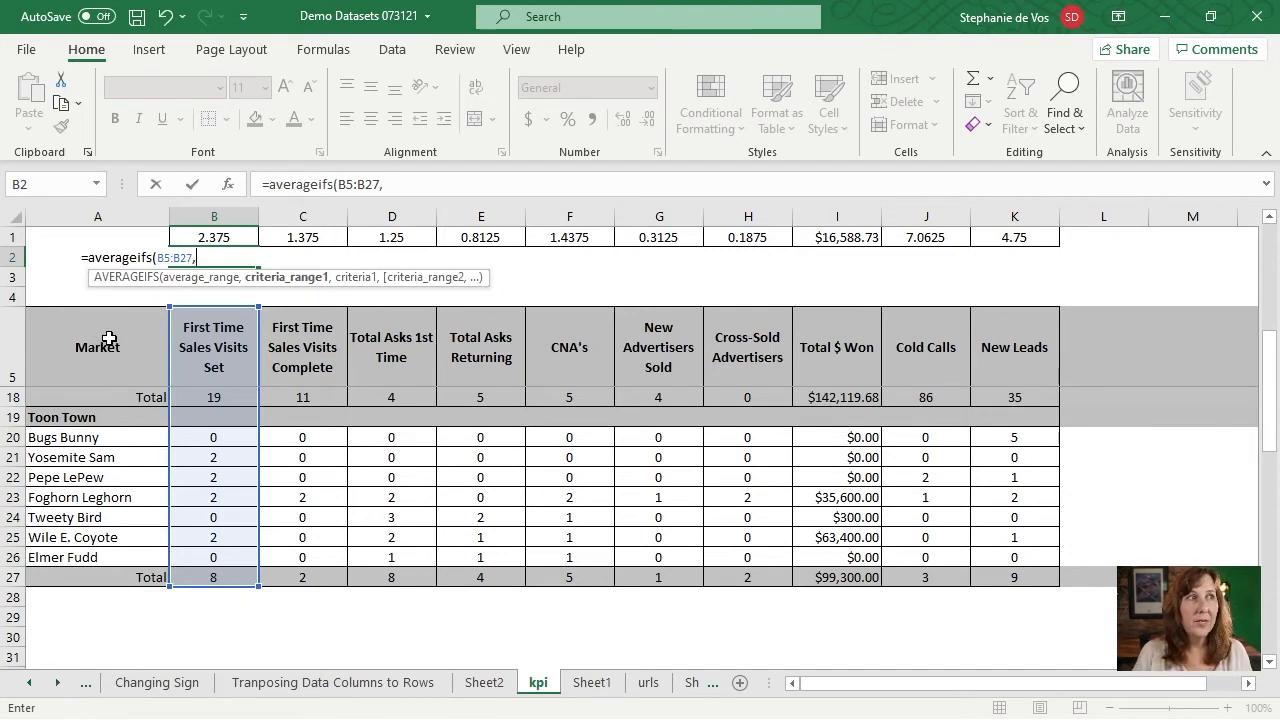
Add the absolute range $A$5:$A$27 as the first AVERAGEIFS criteria range with "<>"&"Total" as its criteria
left_click(108, 340)
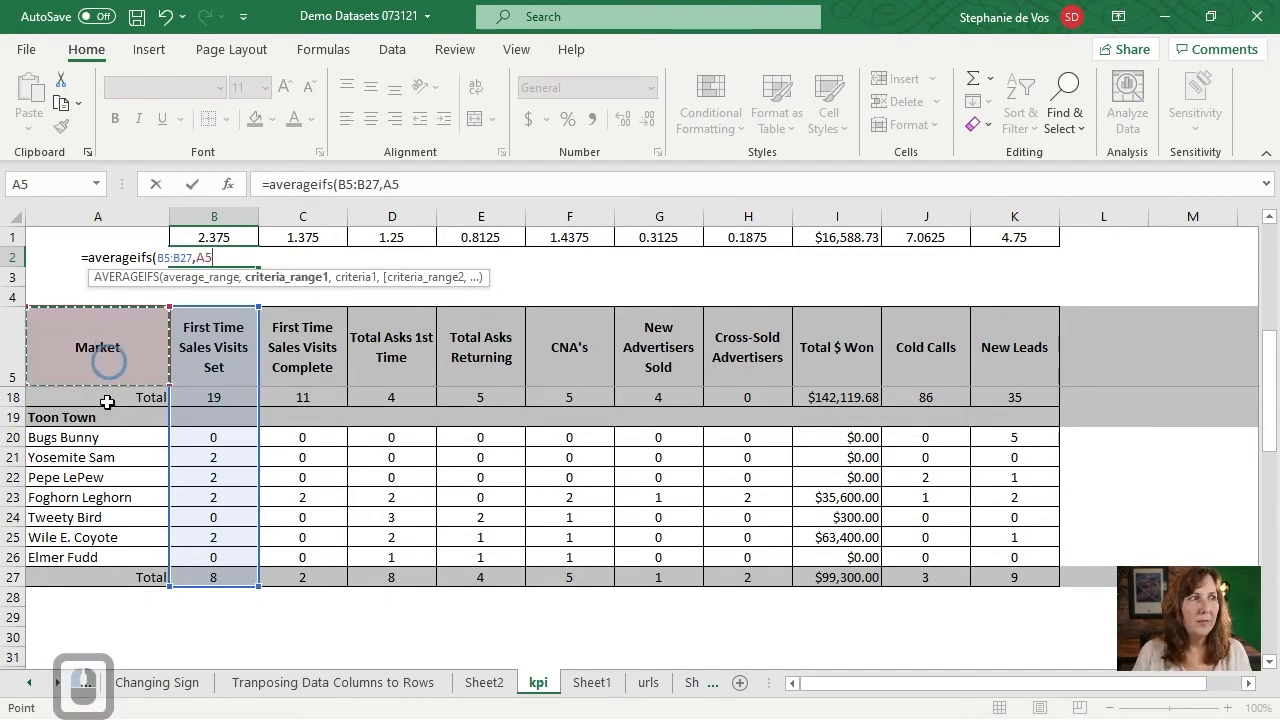
left_click(120, 580, "shift")
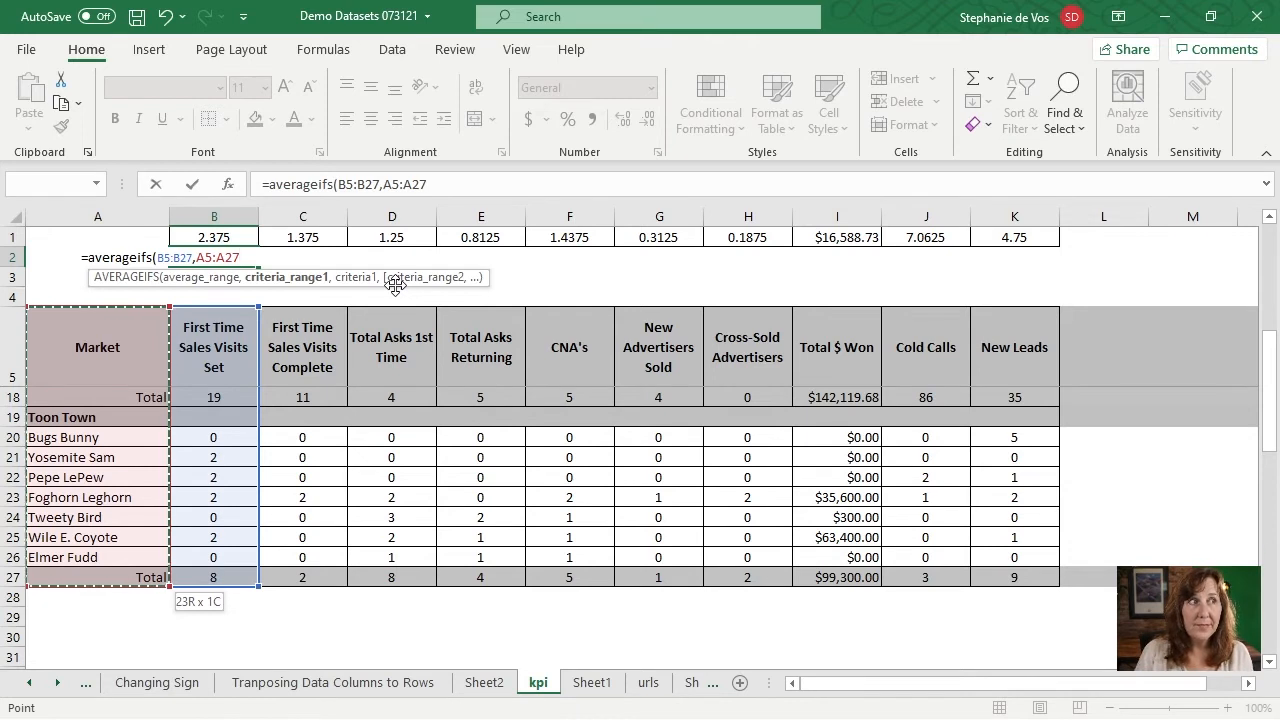
key("F4")
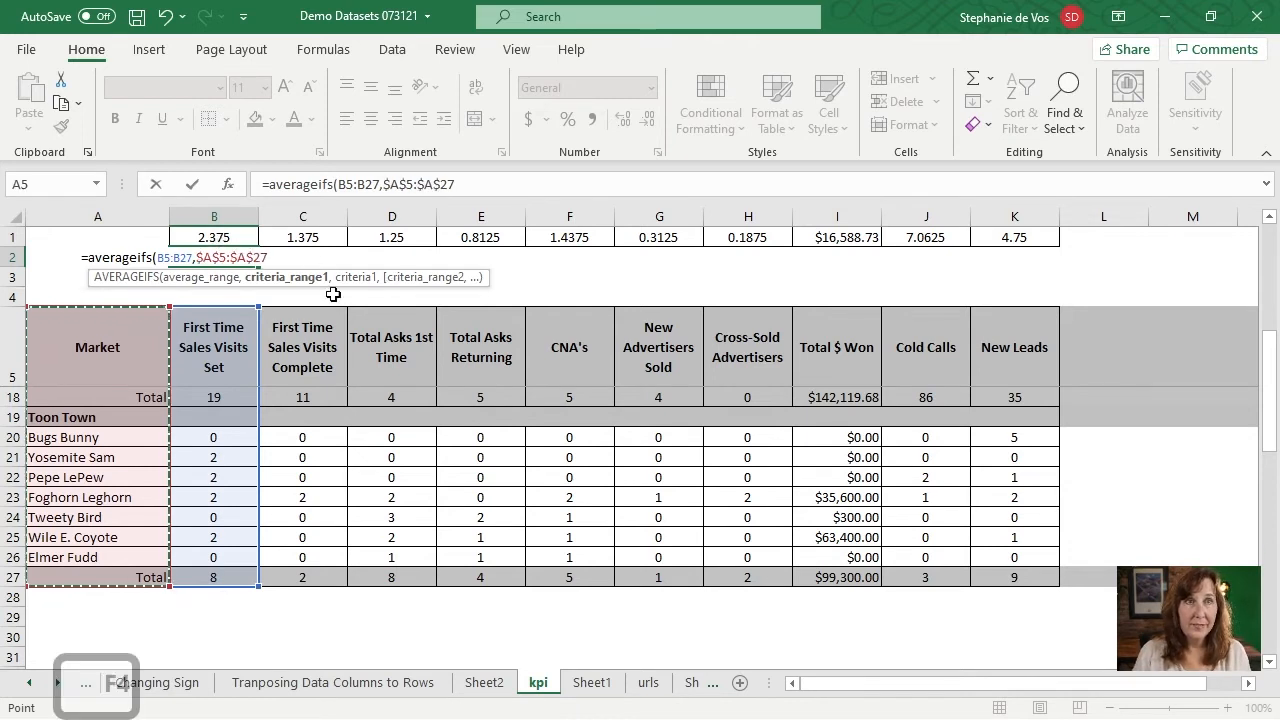
type(",")
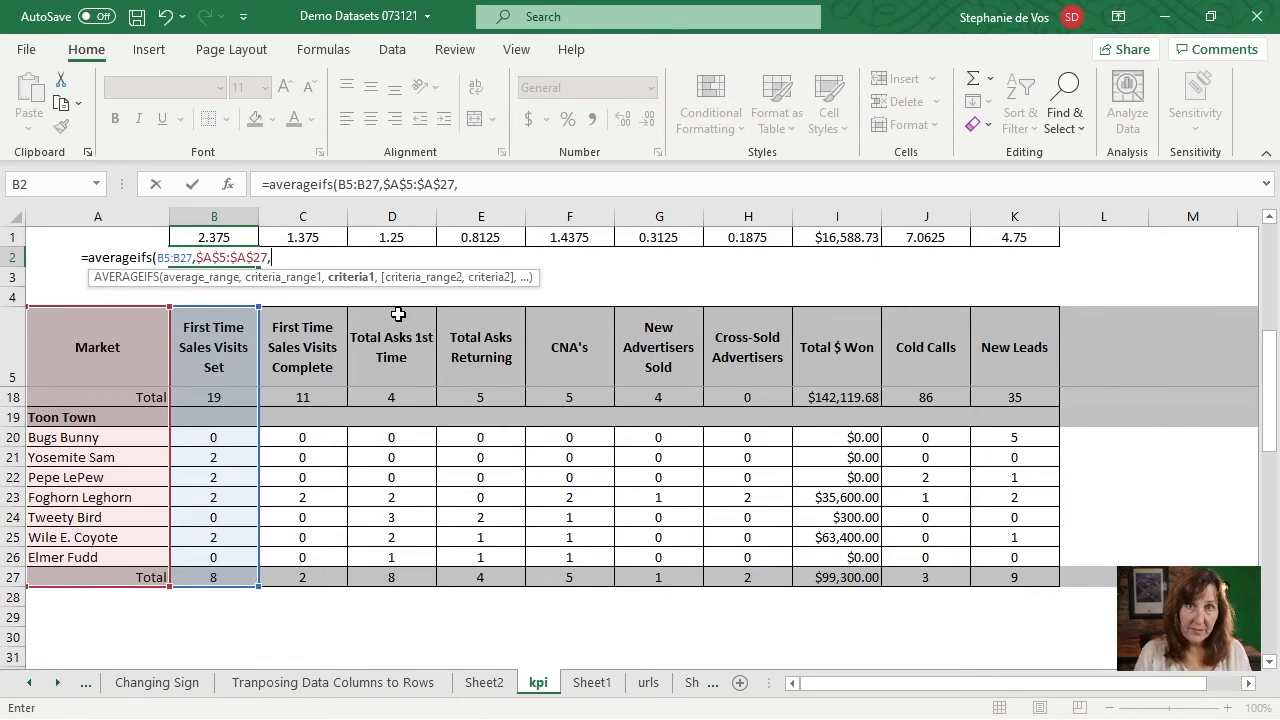
type("\"<")
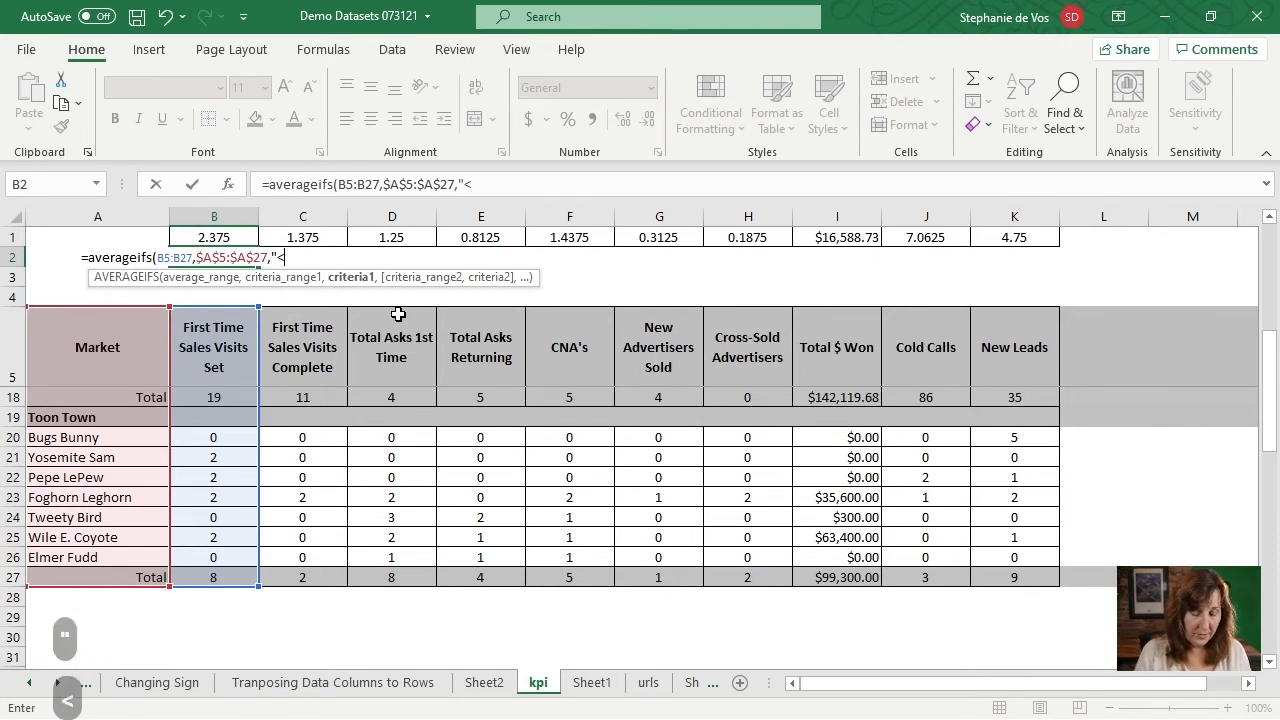
type(">\"&\"Total\"")
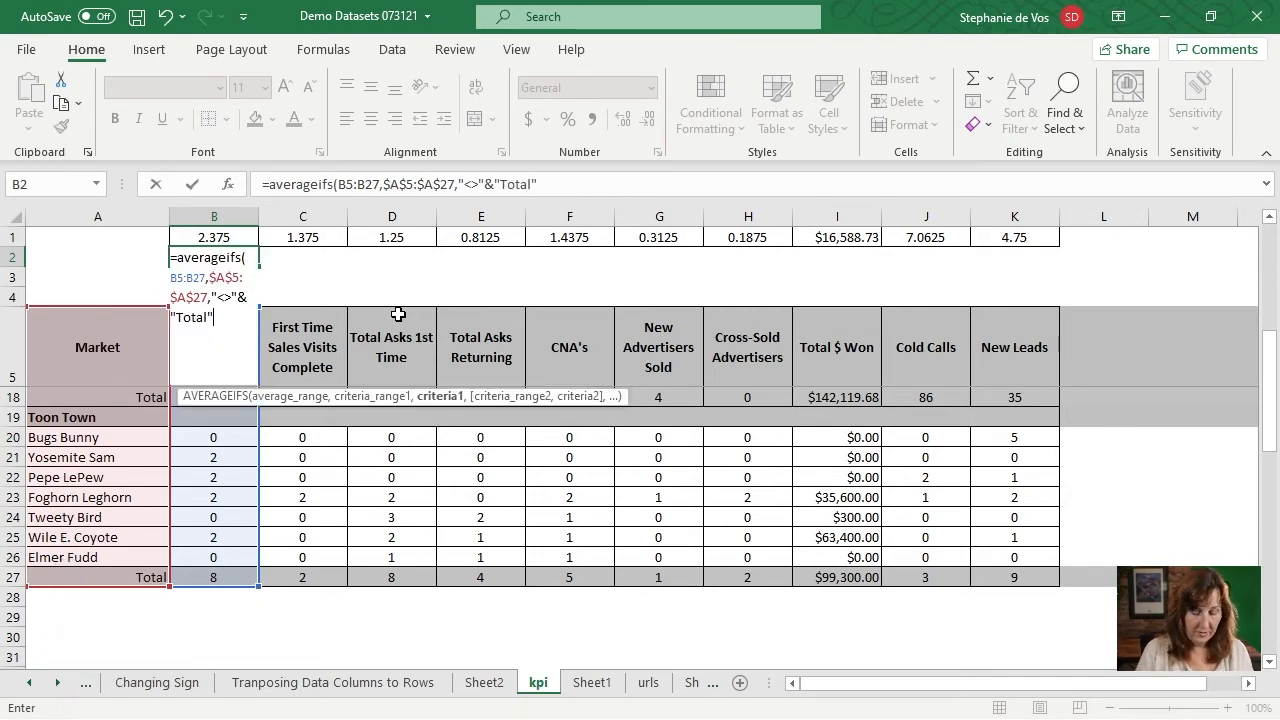
type(",")
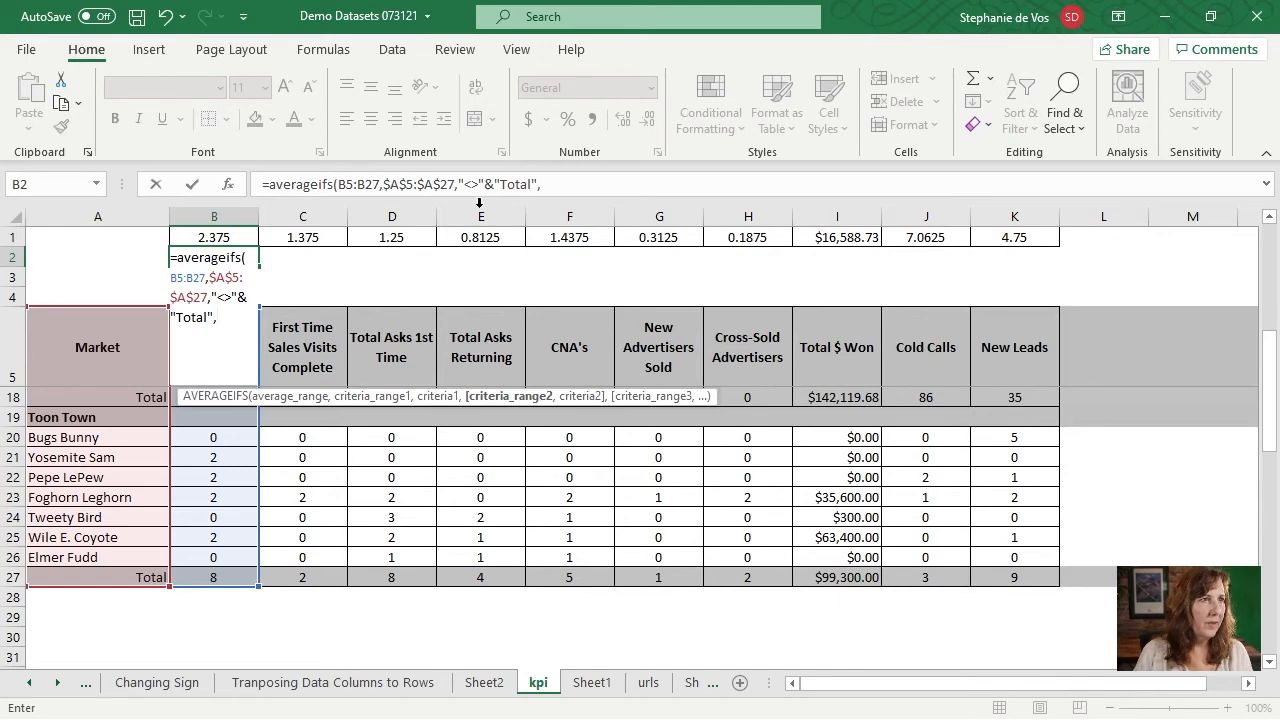
Add B5:B27 as the second AVERAGEIFS criteria range with "<>"&0 as its criteria and complete the formula in B2
left_click(231, 580)
left_click_drag(231, 580, 232, 310)
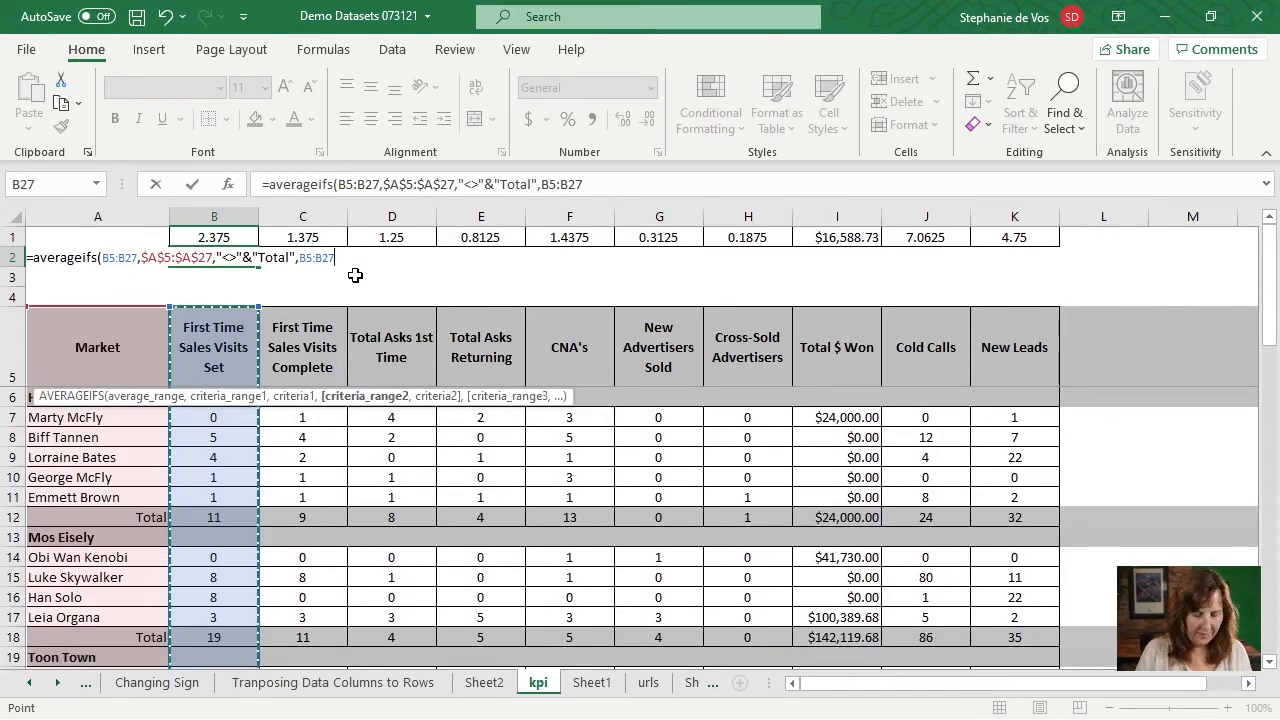
type(",")
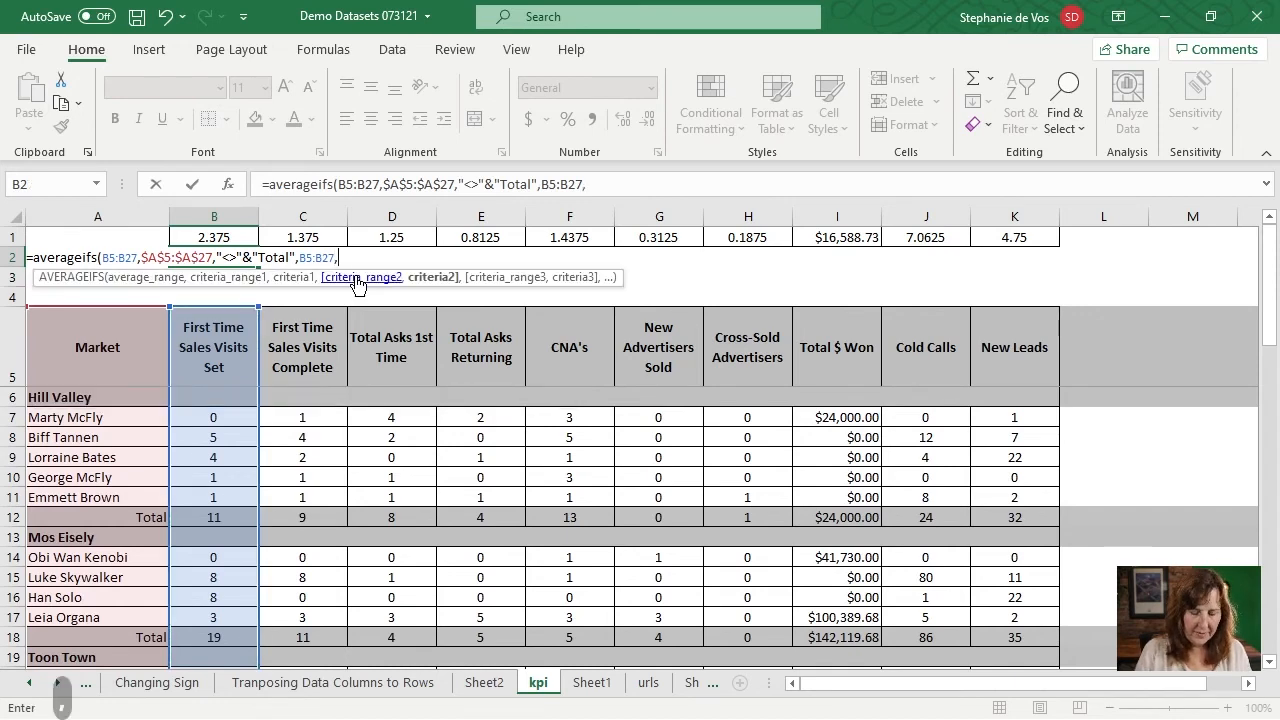
type("\"")
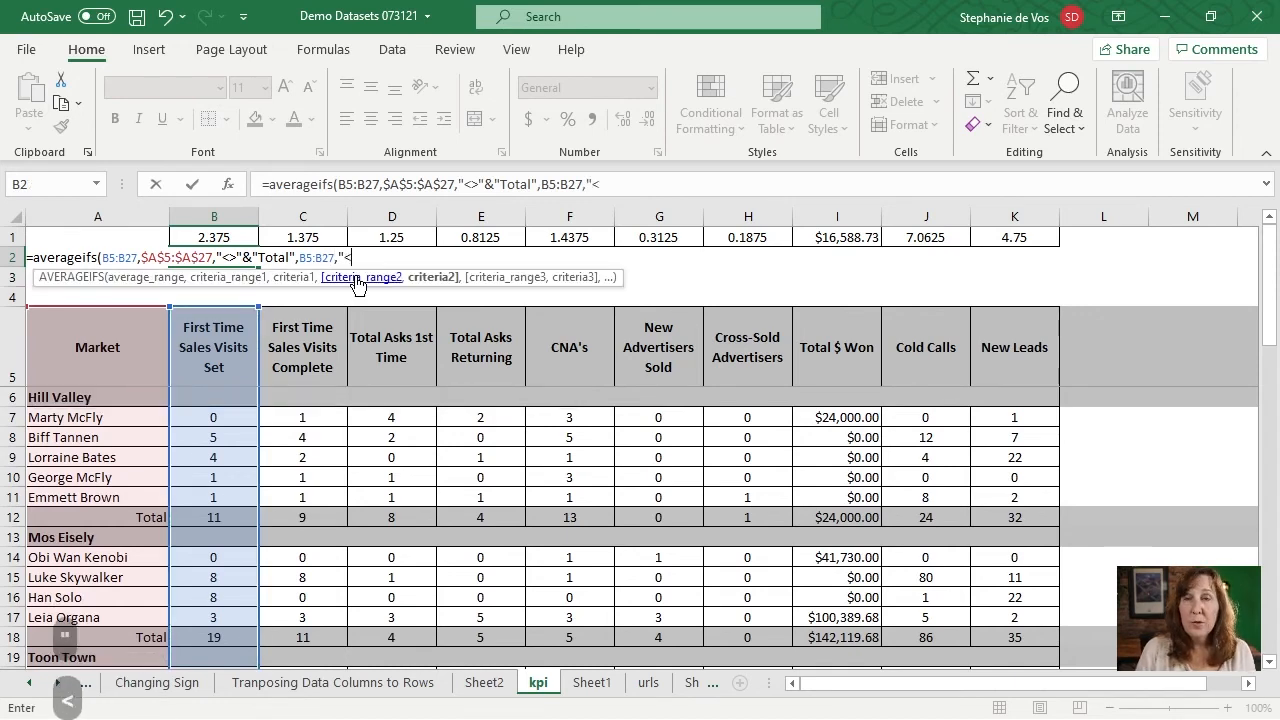
type("<>")
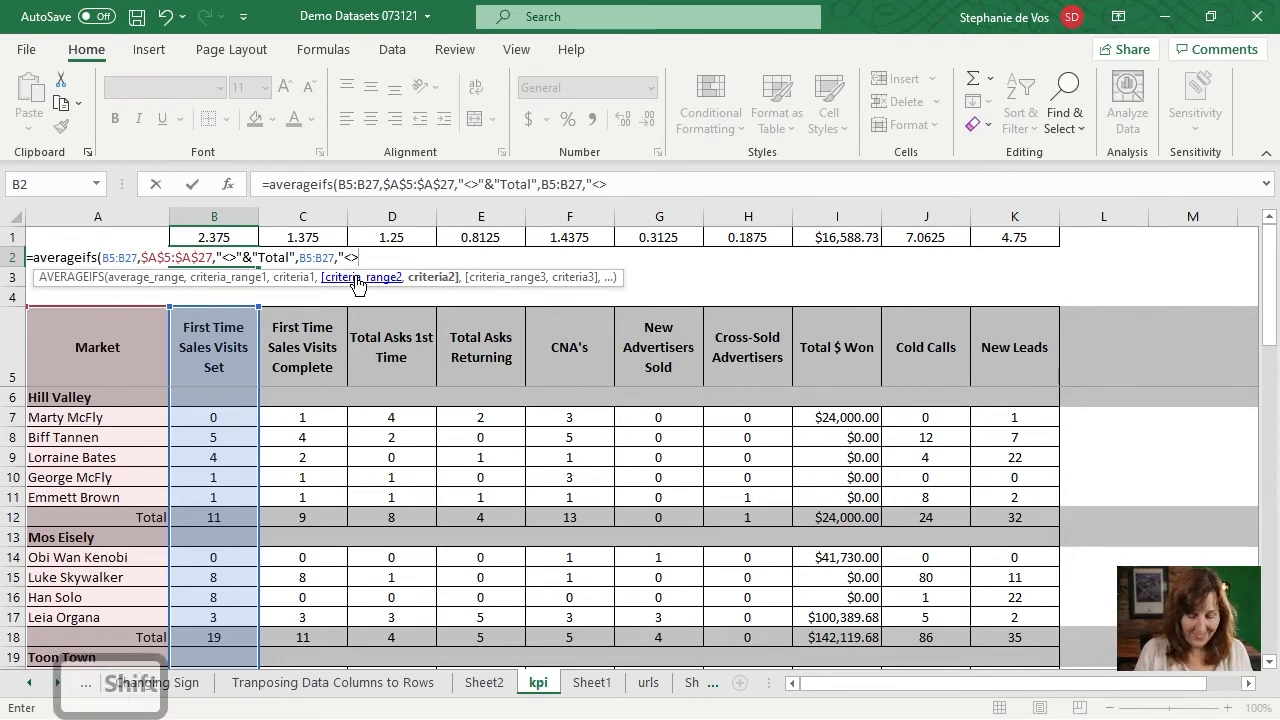
type("\"&")
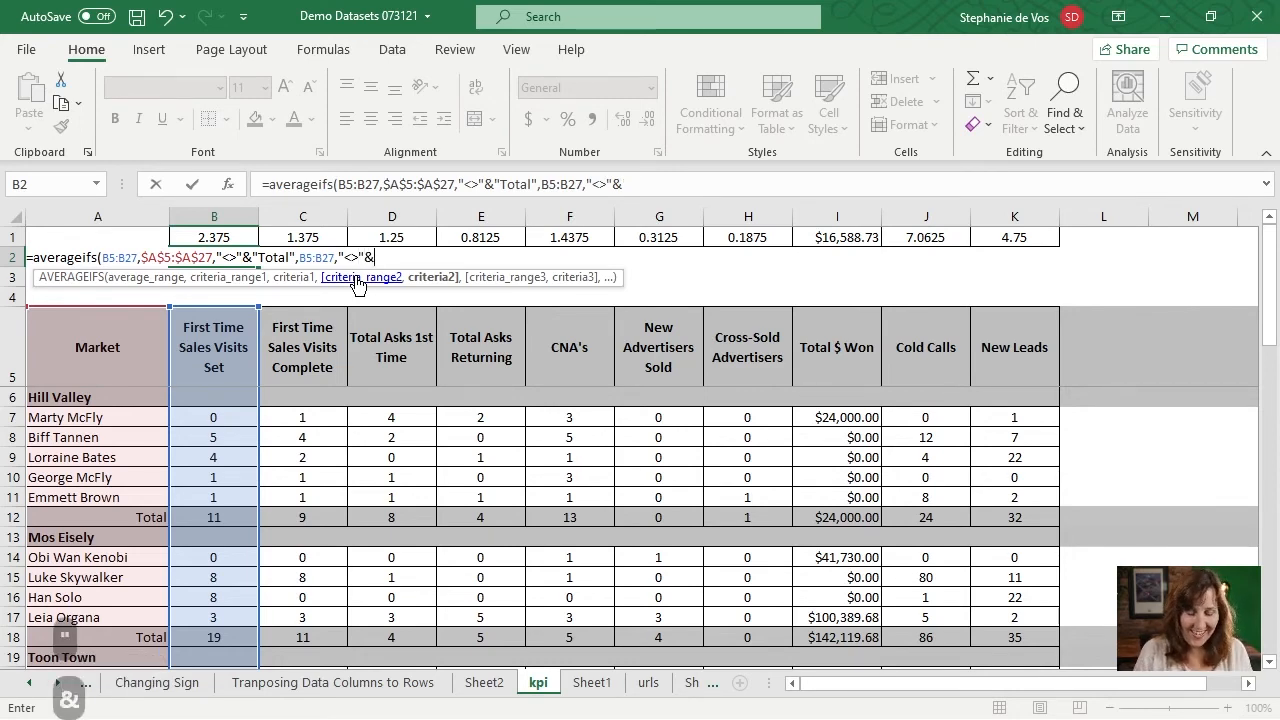
type("0")
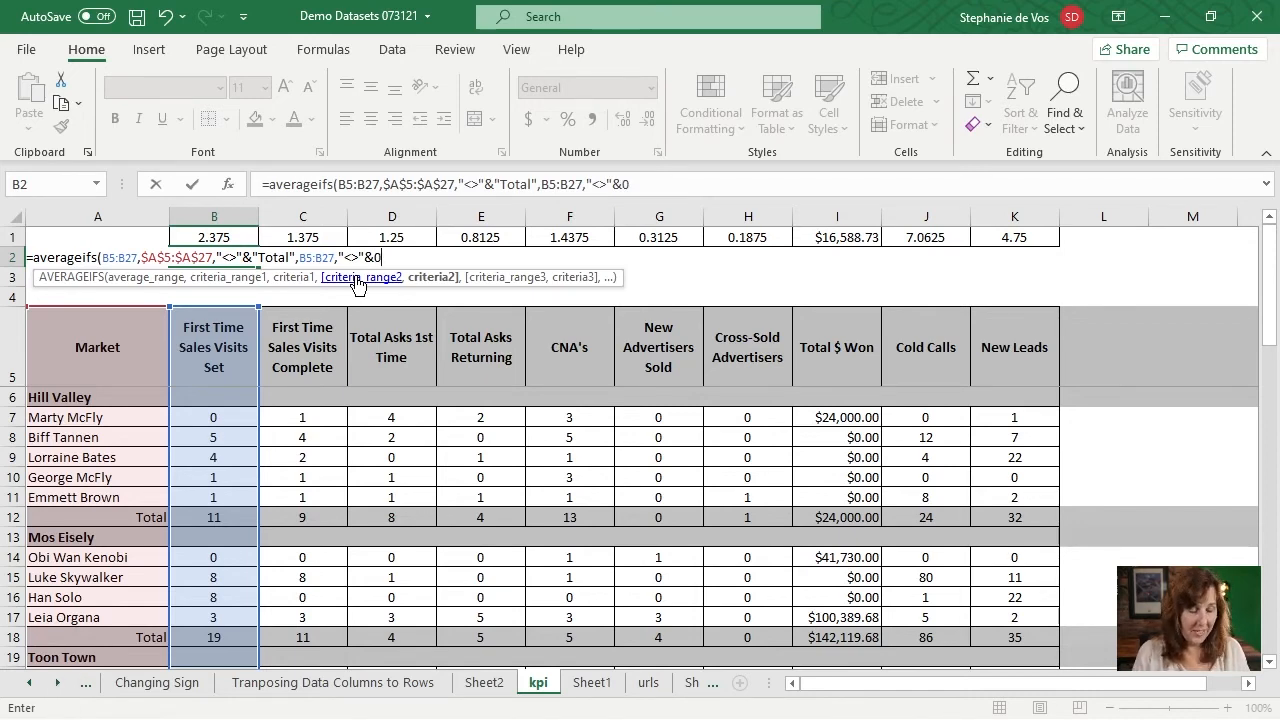
type(")")
key("Return")
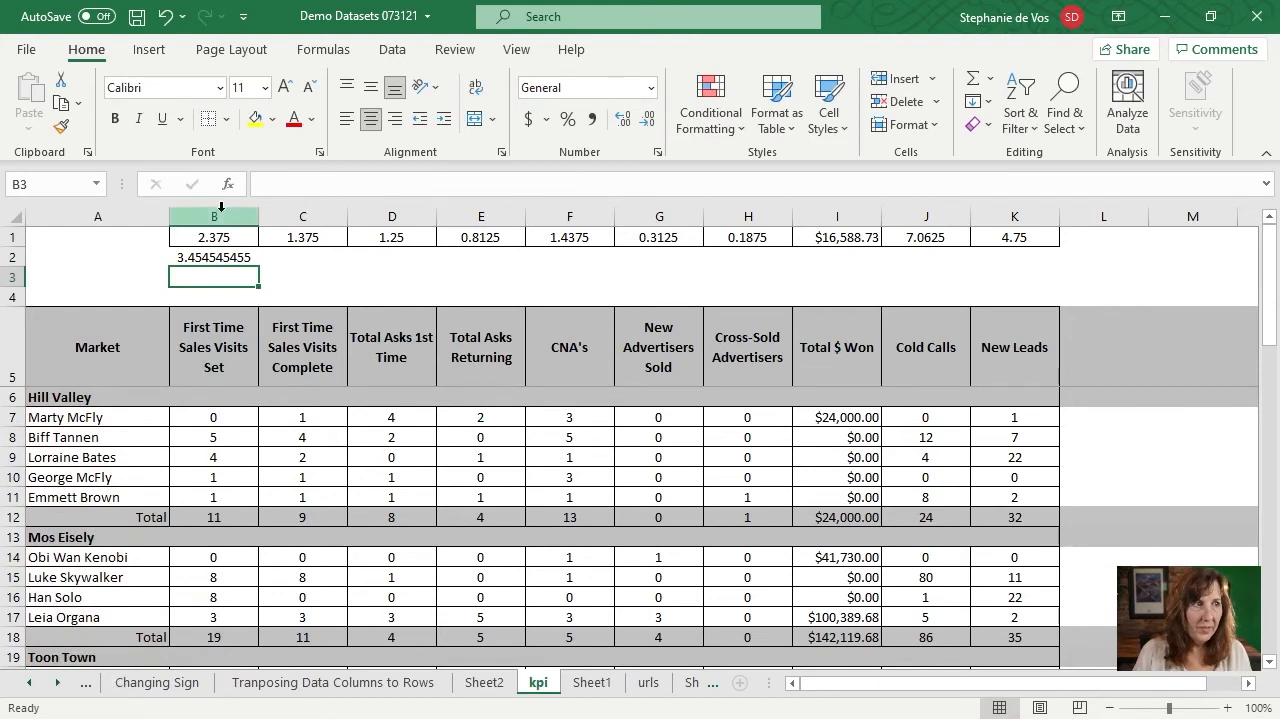
Check the B2 result by selecting only the nonzero, non-total values B8:B11, B15:B17, B21:B23 and B25 for their average
left_click(200, 258)
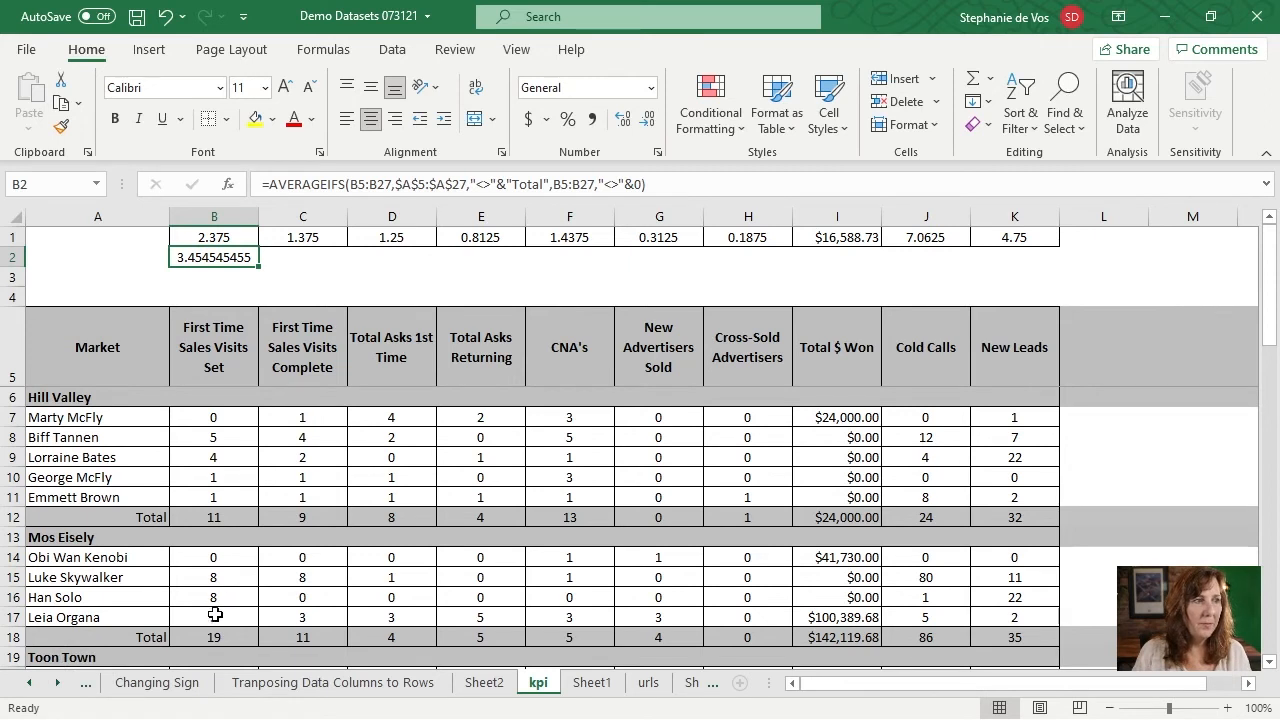
scroll(228, 518, "up", 2)
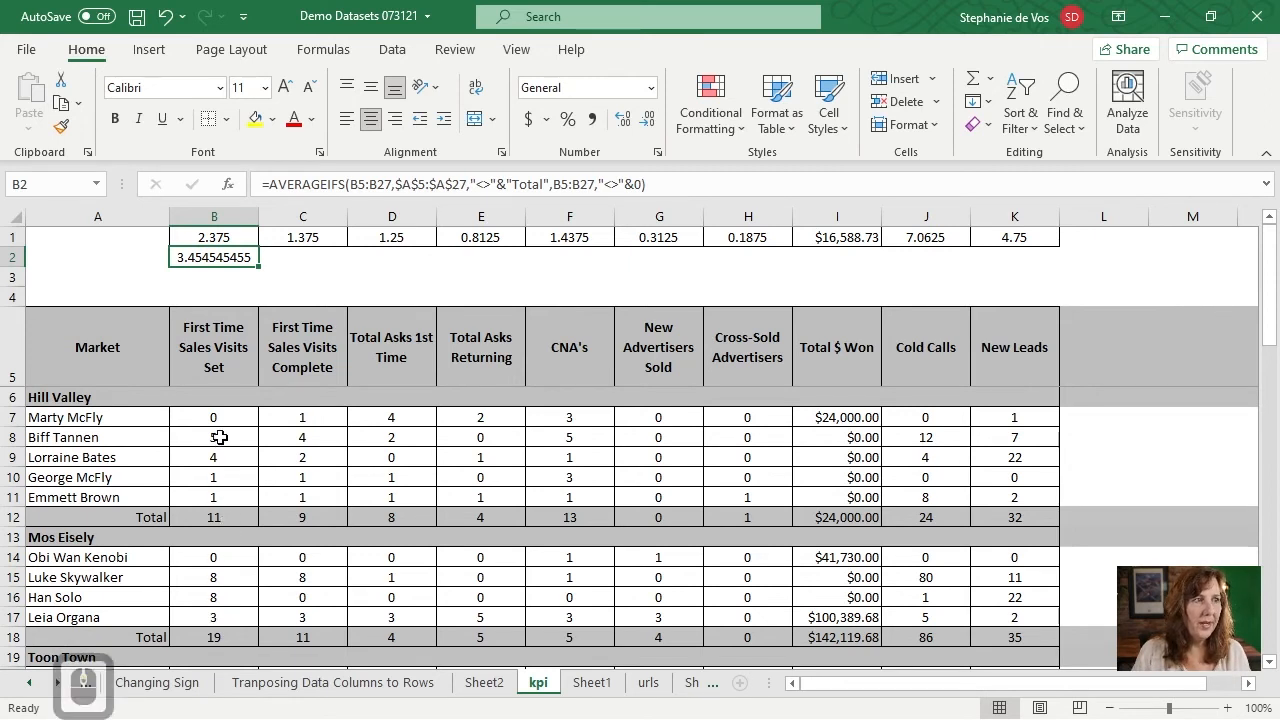
left_click_drag(219, 437, 228, 497)
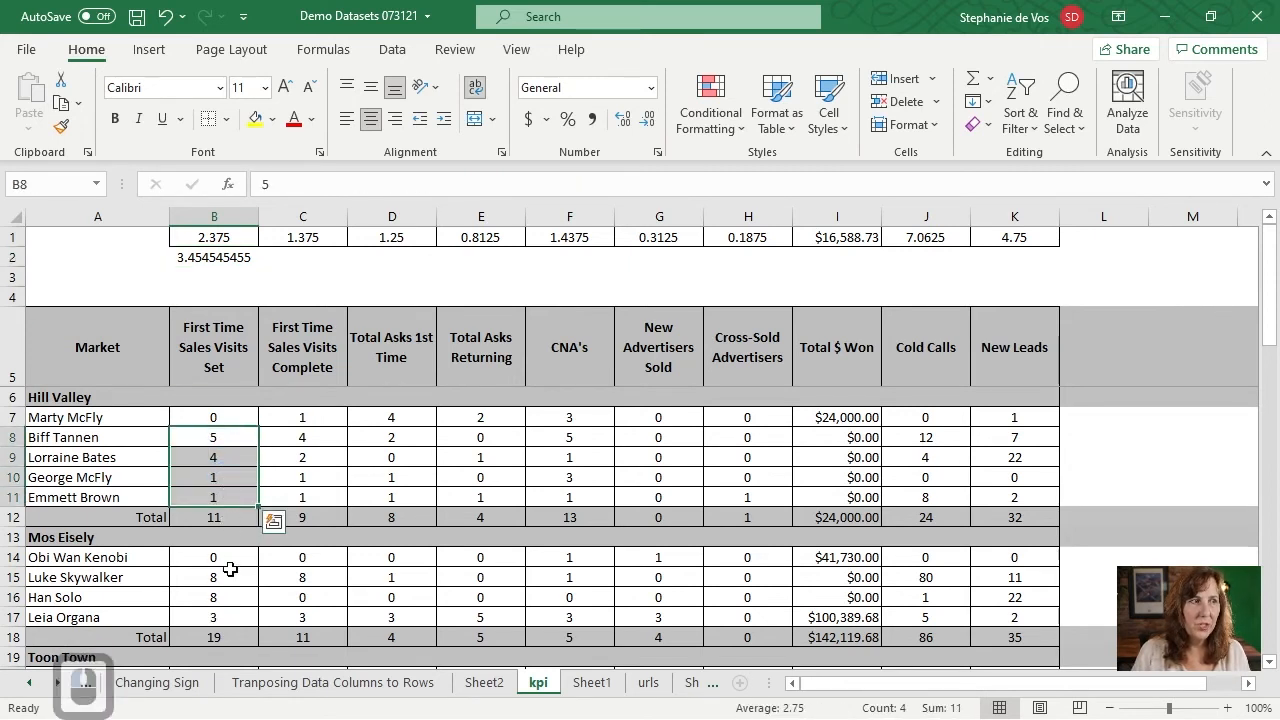
left_click_drag(228, 577, 229, 607, "ctrl")
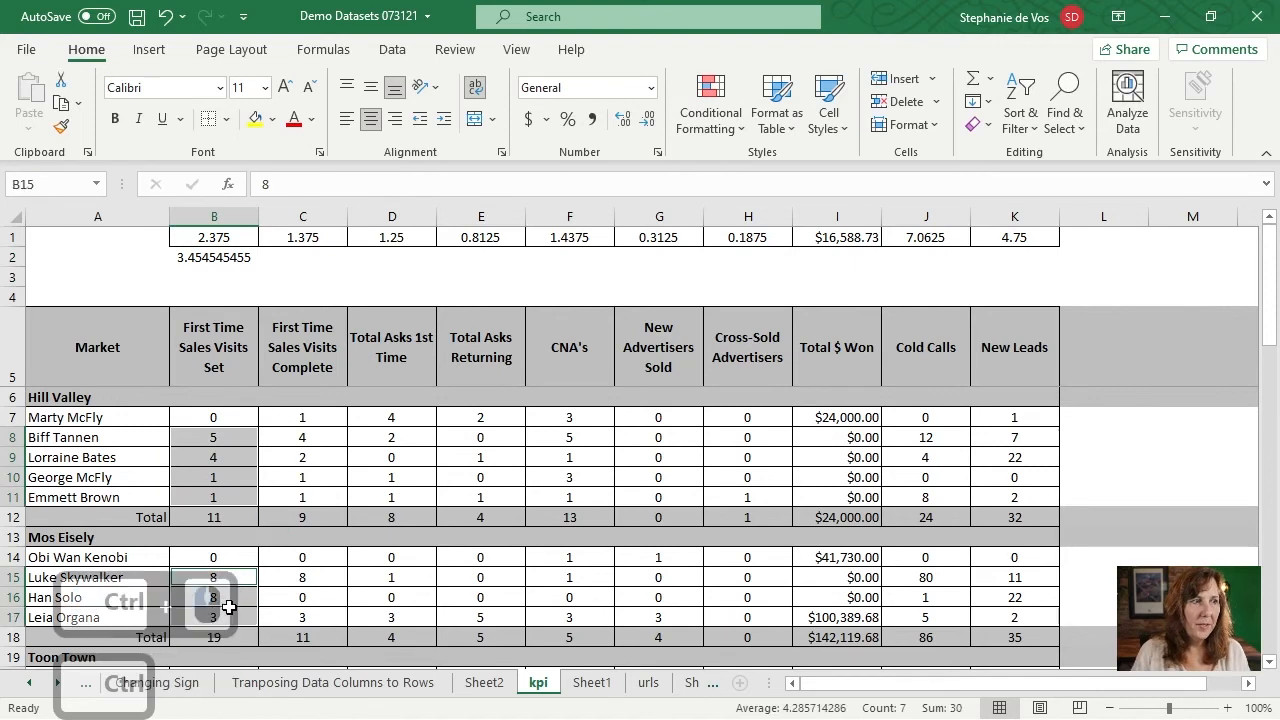
scroll(251, 507, "down", 3)
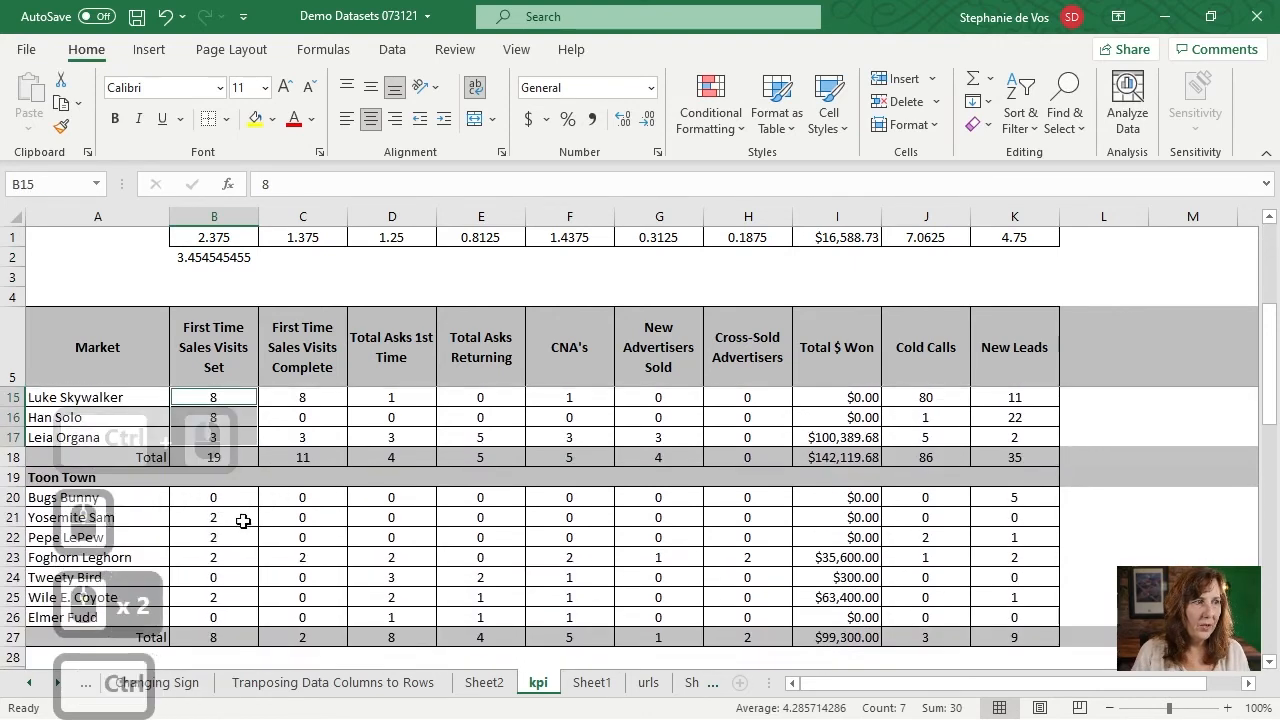
left_click(245, 520, "ctrl")
left_click_drag(246, 536, 240, 573, "ctrl")
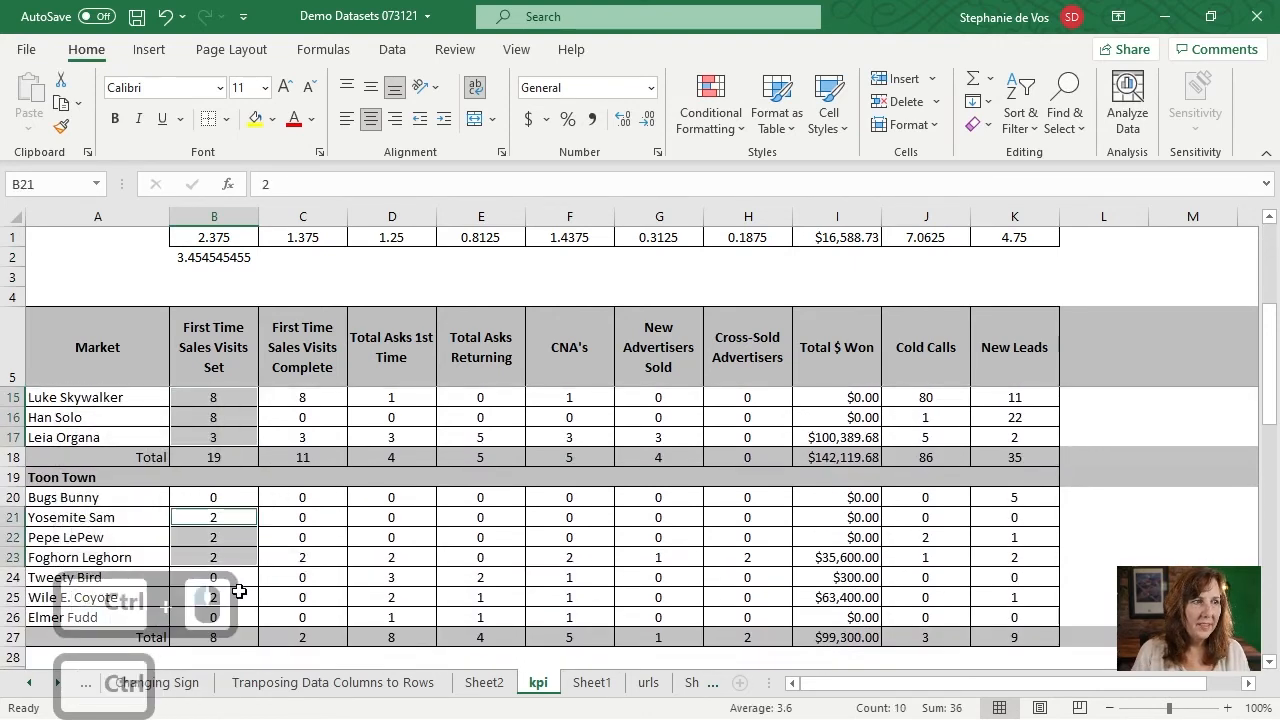
left_click(239, 593, "ctrl")
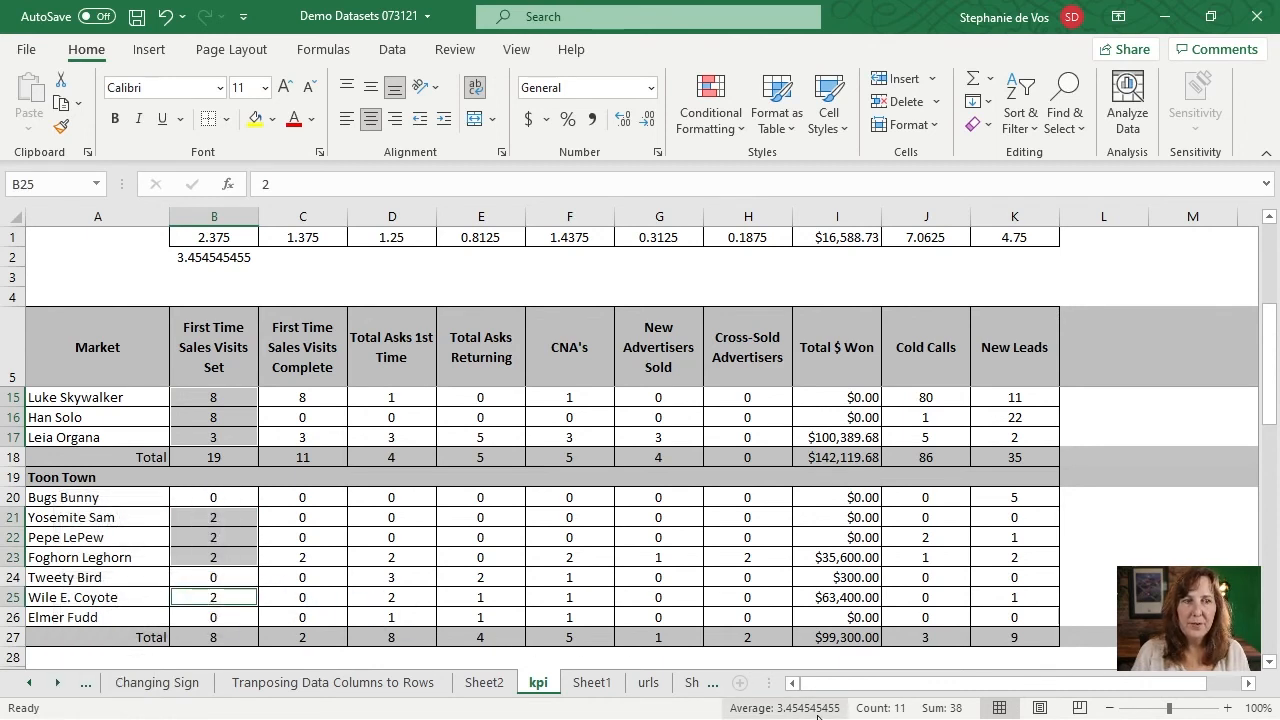
Fill the AVERAGEIFS formula from B2 across to K2 and inspect the copied formula in C2
left_click(218, 260)
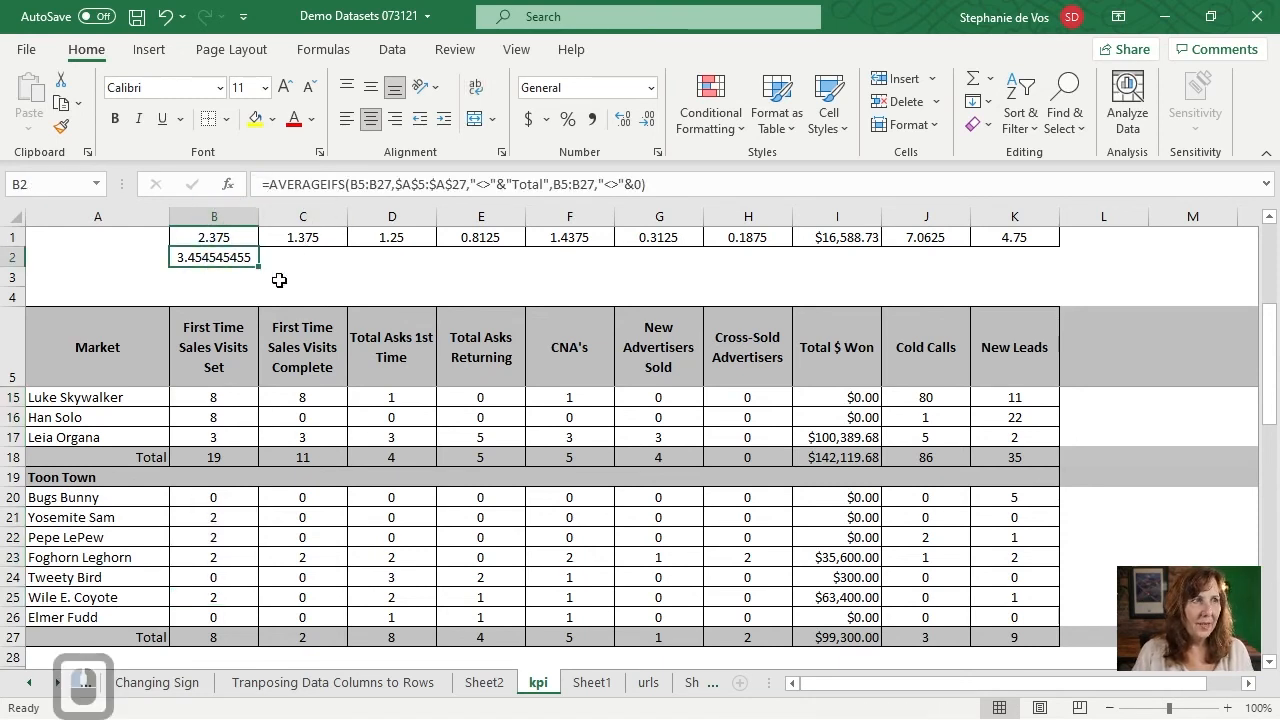
left_click_drag(260, 268, 1022, 300)
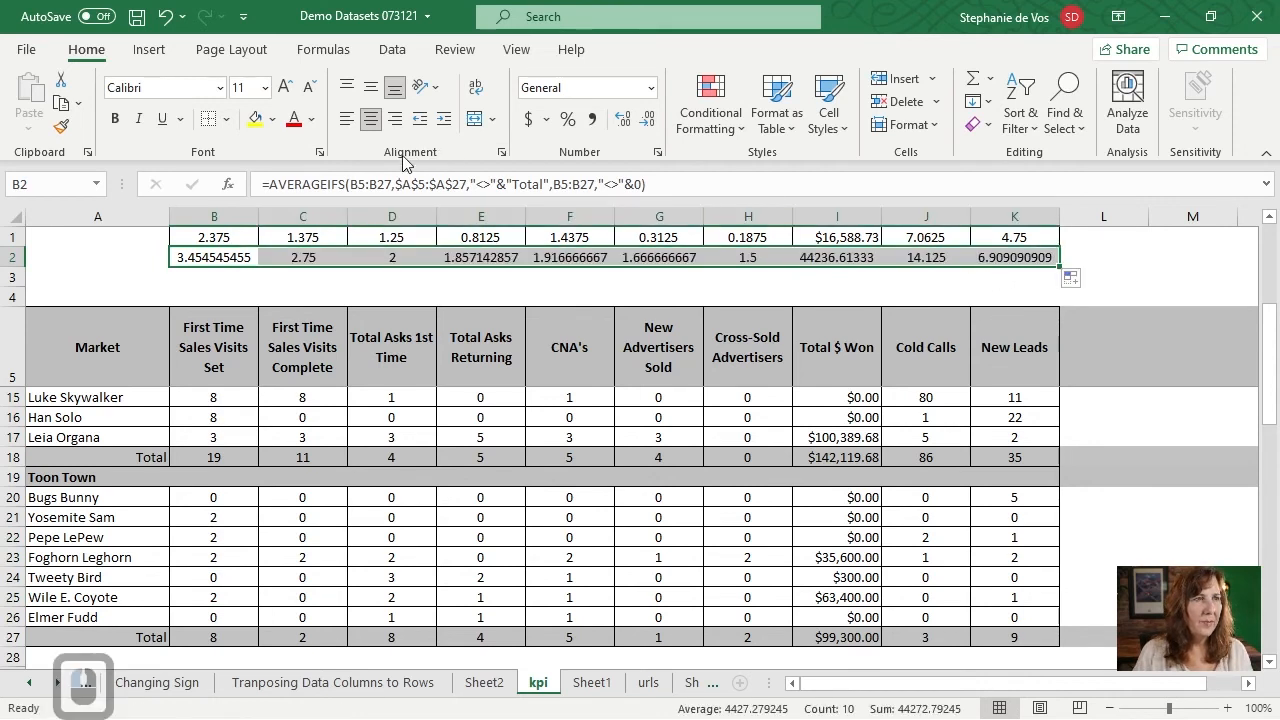
left_click(316, 259)
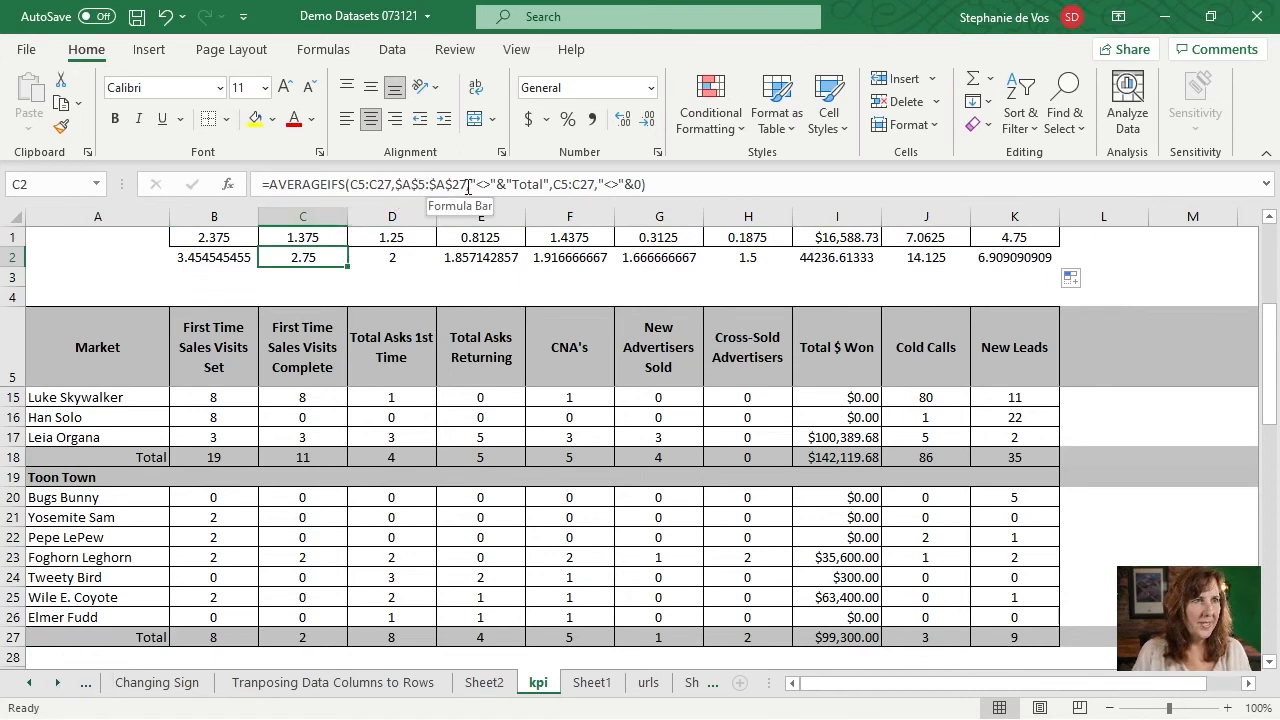
Copy B1:K1 and paste only its formats onto the AVERAGEIFS results in B2:K2
left_click(238, 237)
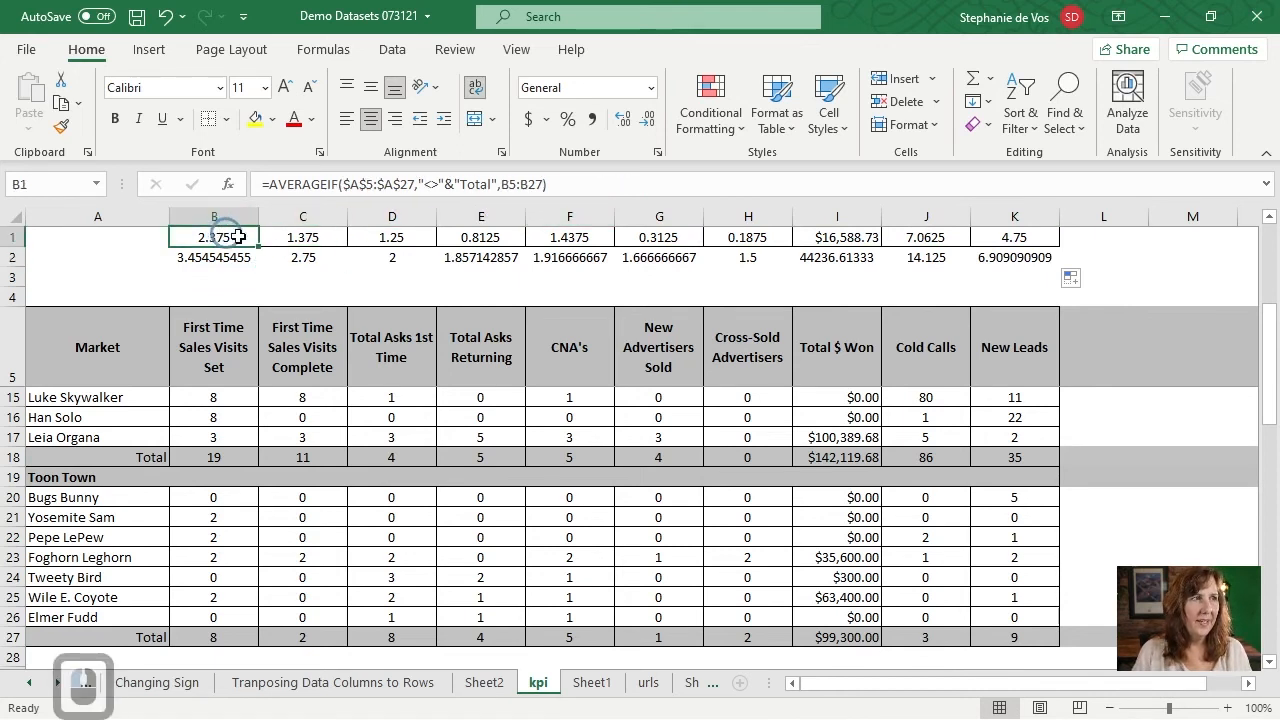
left_click(1010, 236, "shift")
key("ctrl+c")
key("Down")
key("alt+e")
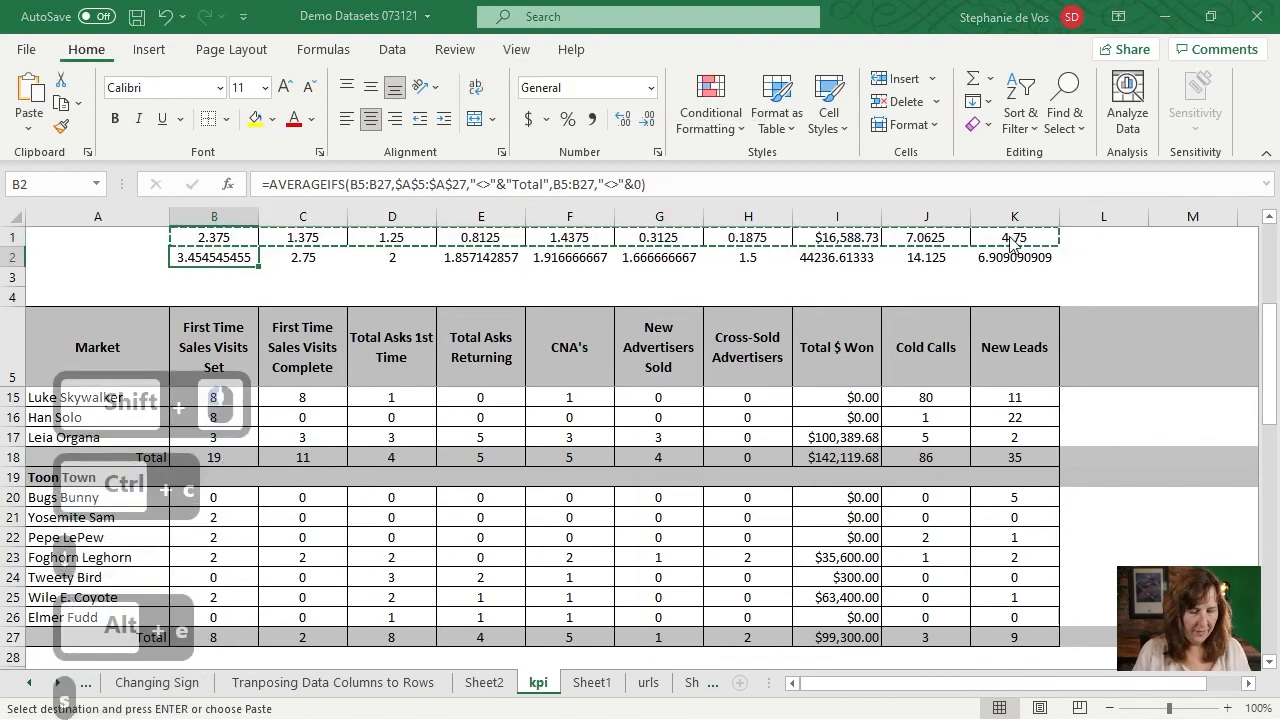
key("s")
key("t")
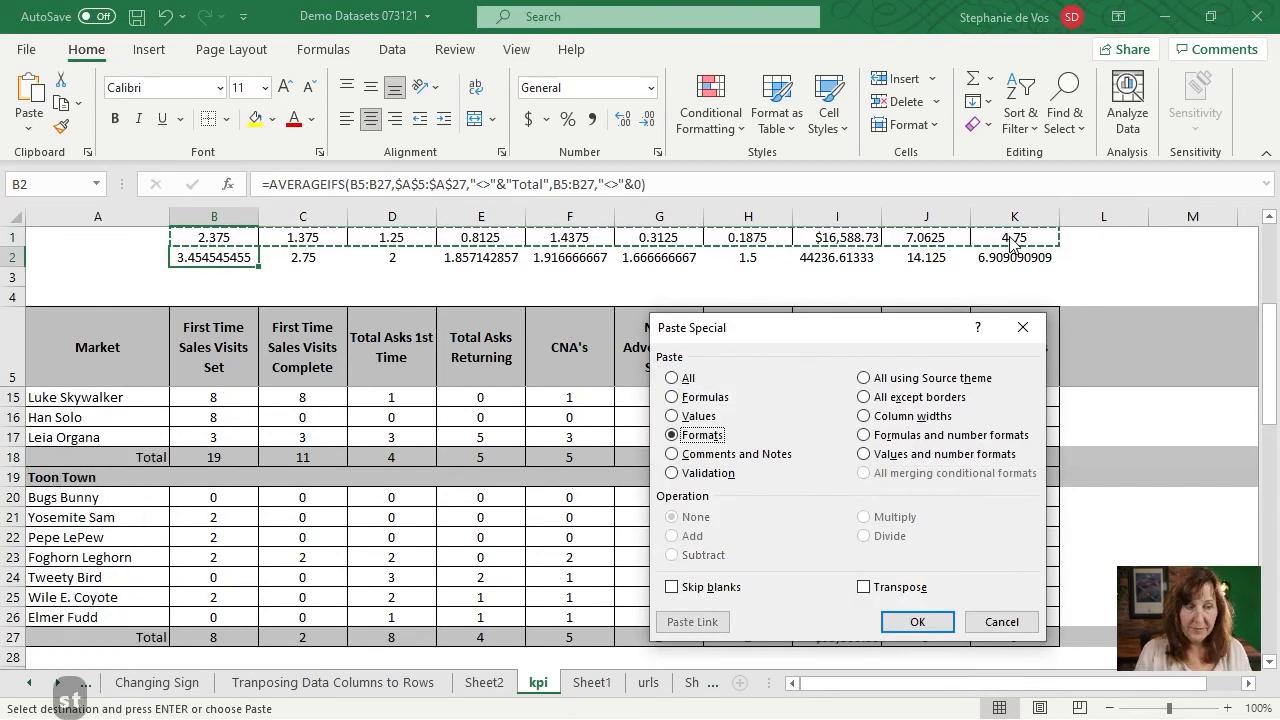
key("Return")
key("Up")
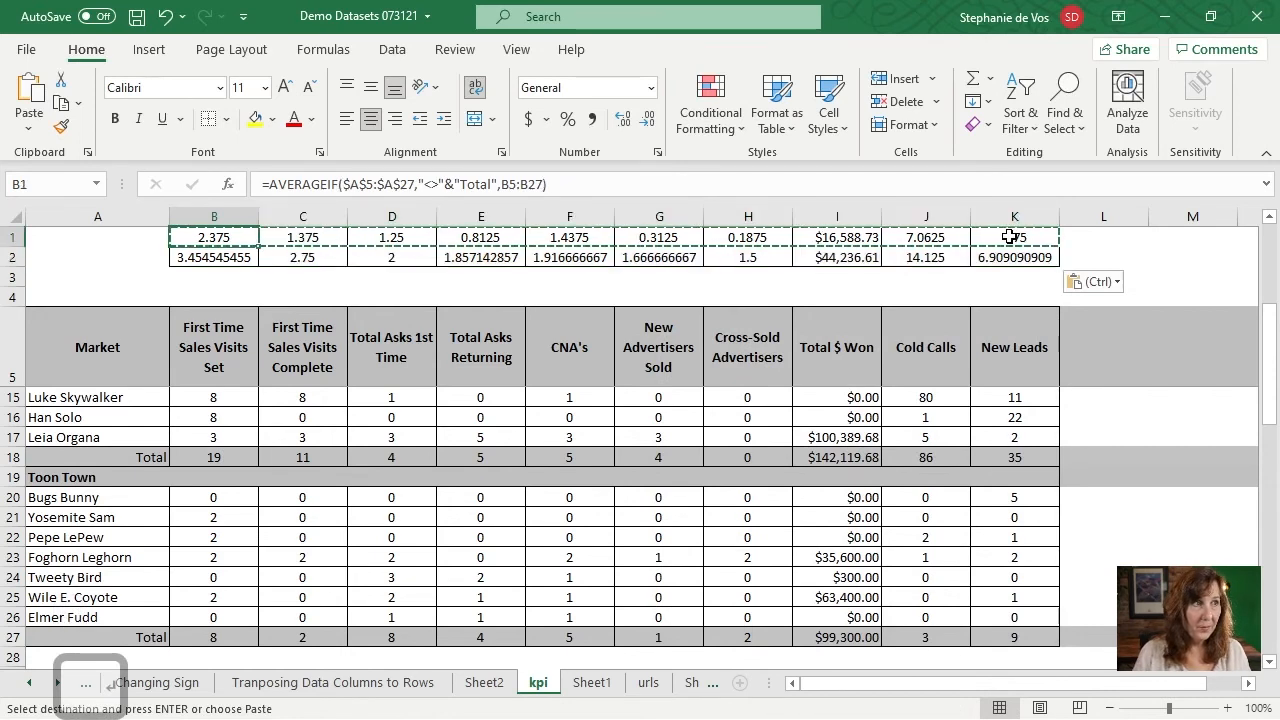
key("End")
key("shift+Right")
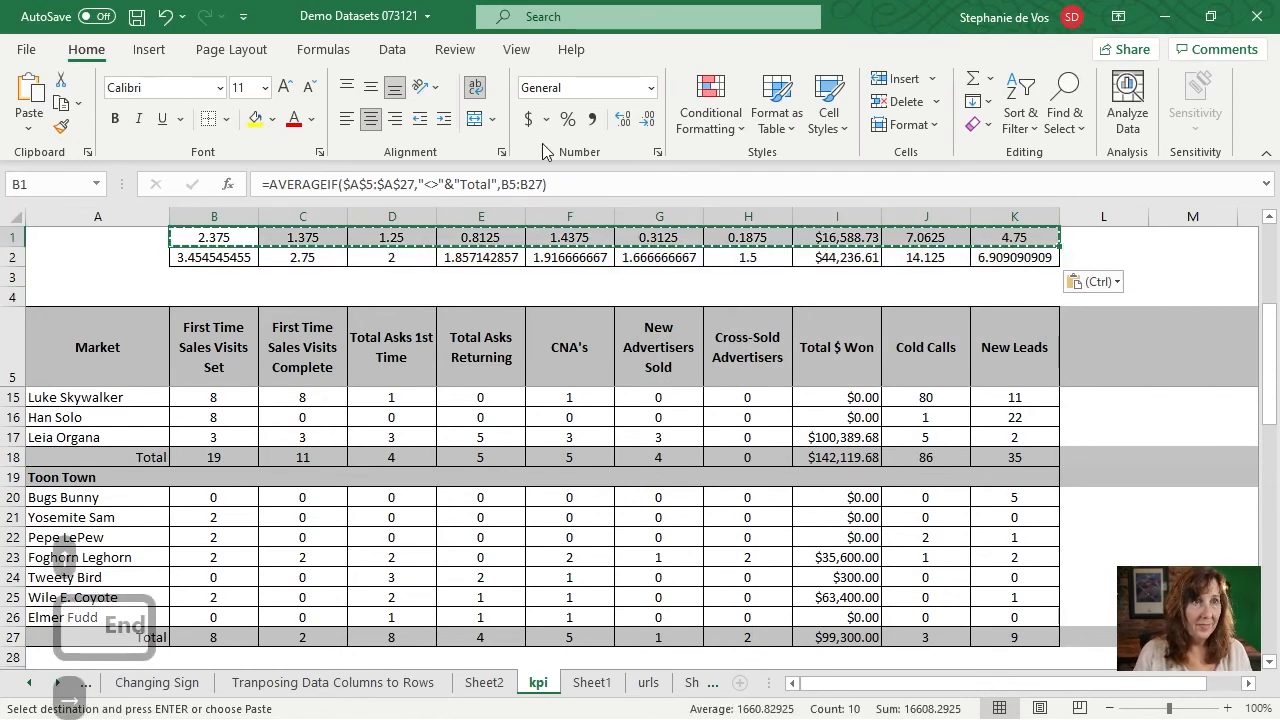
key("Escape")
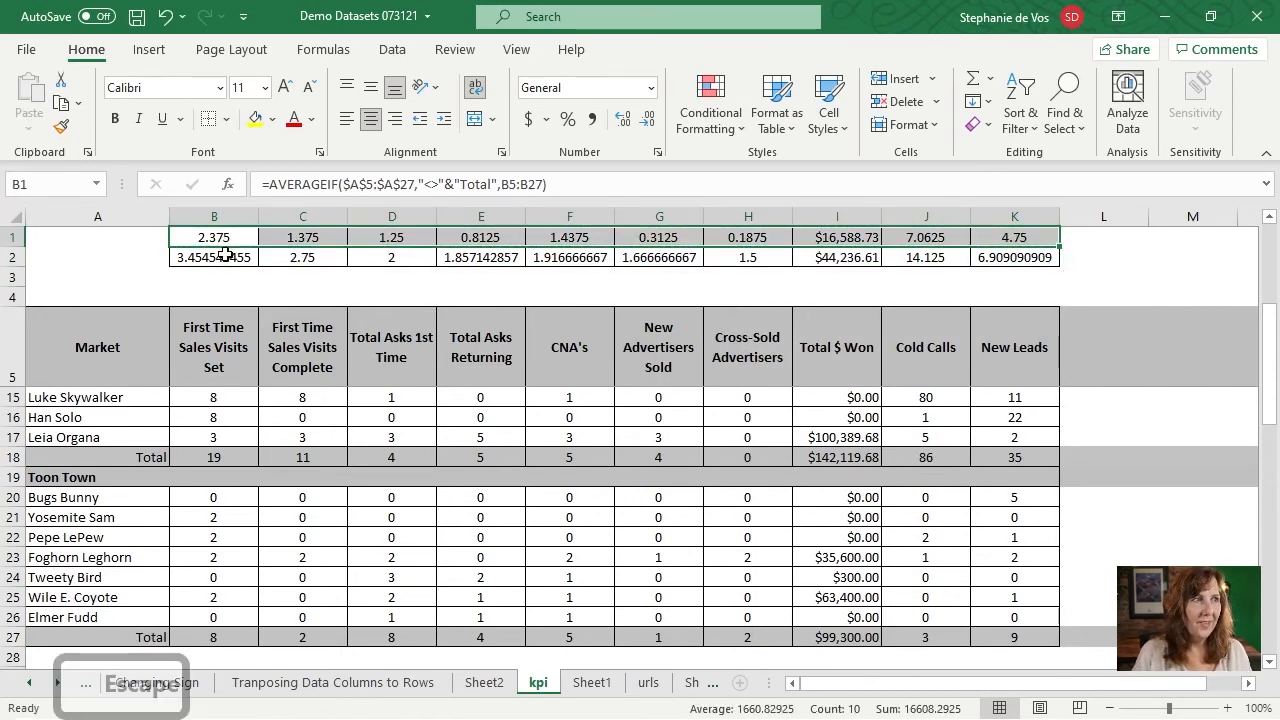
Apply the comma number style to the averages in B1:H2 and J1:K2, leaving out the Total $ Won column
left_click(226, 256)
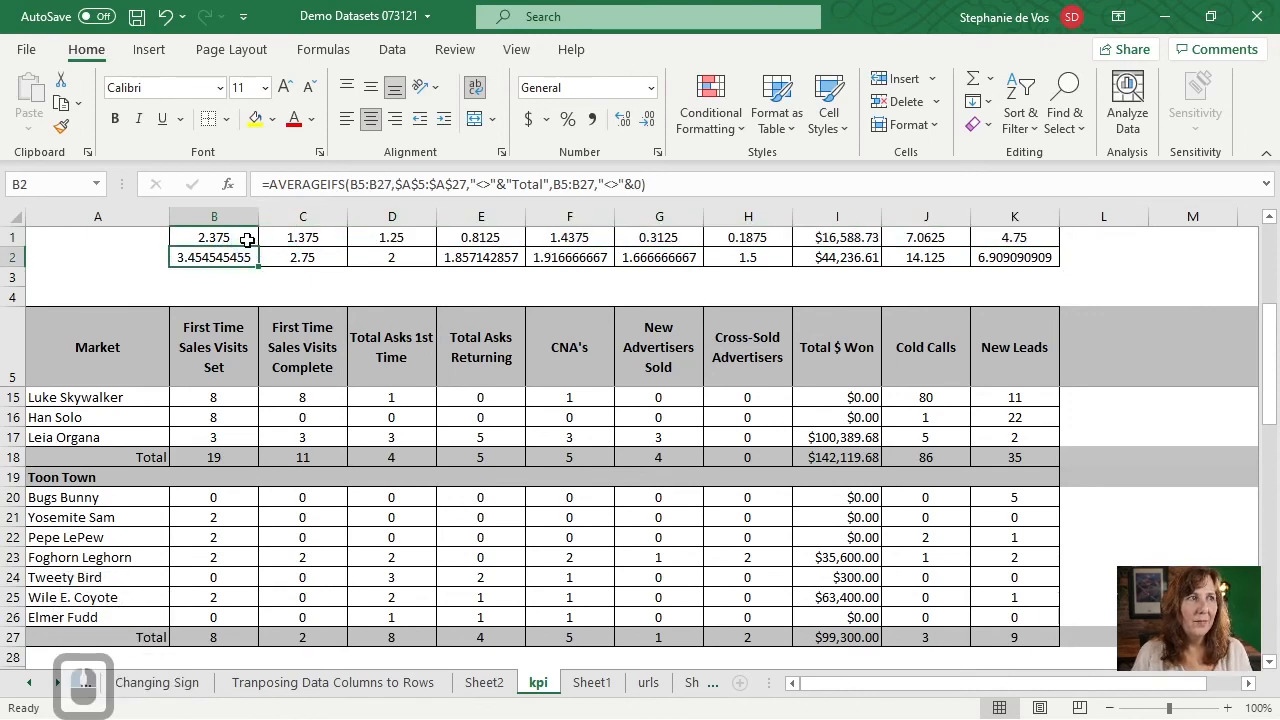
left_click(247, 240)
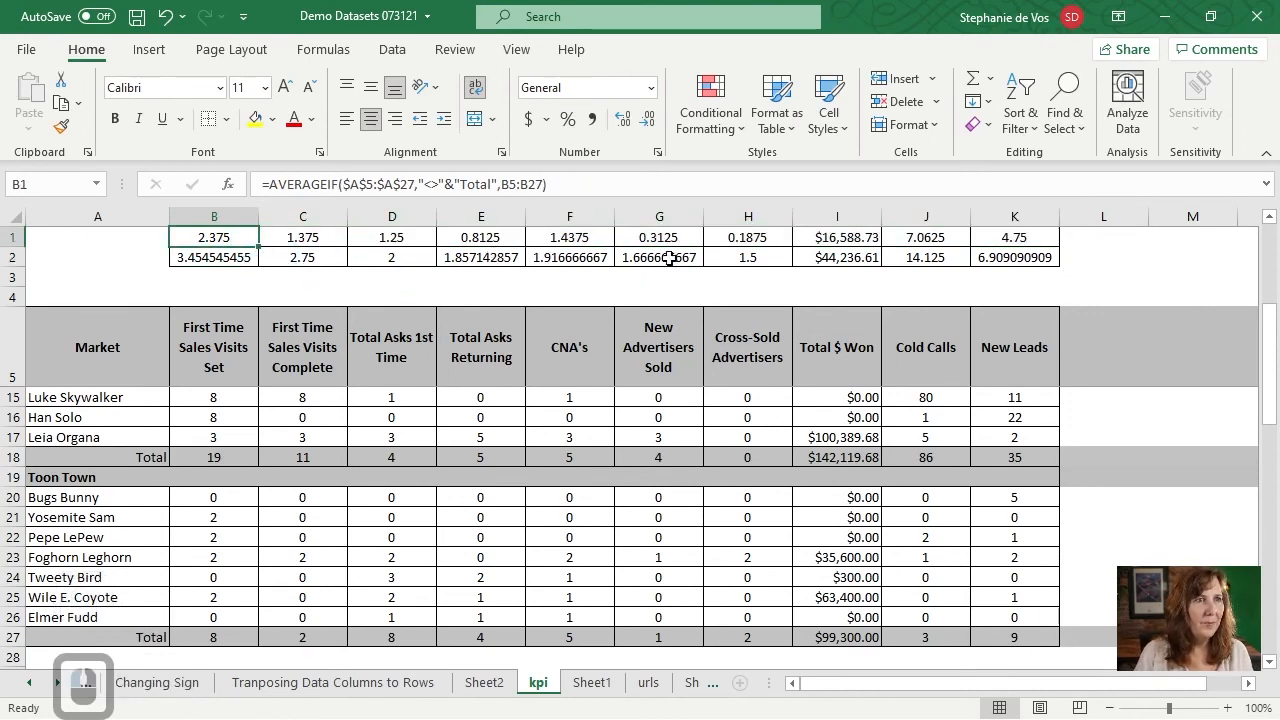
left_click(740, 257, "shift")
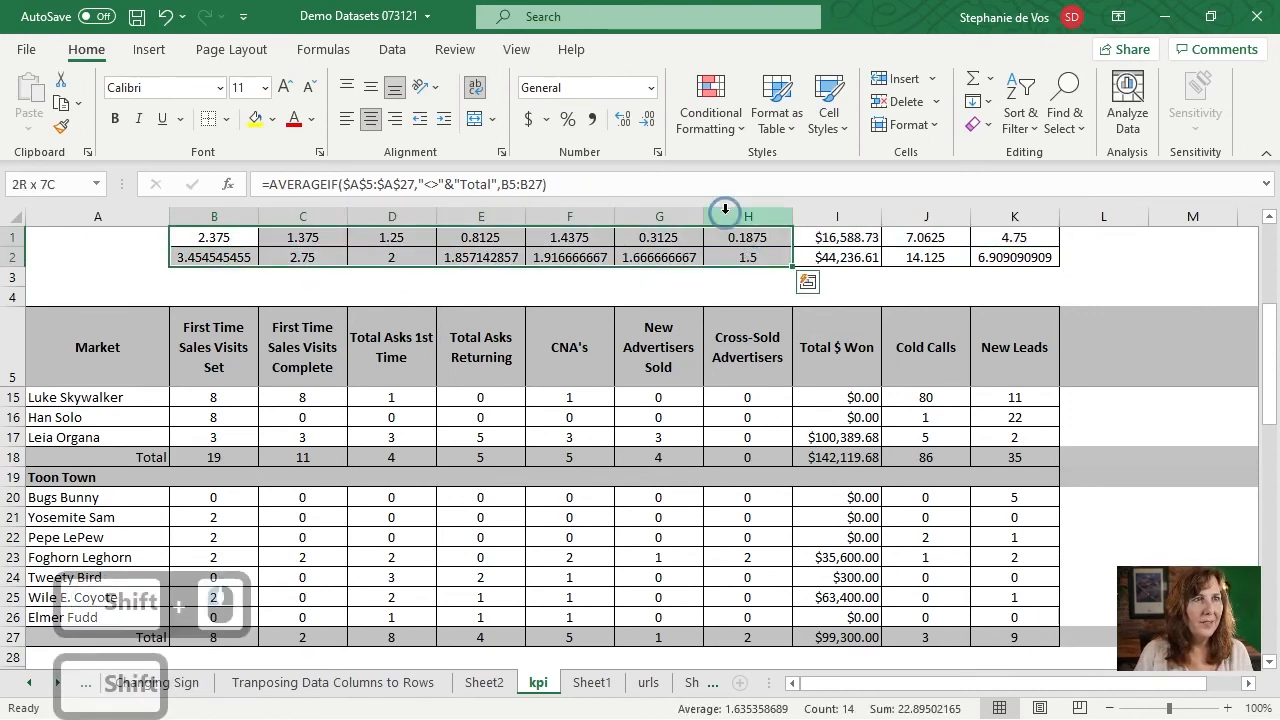
left_click(593, 119)
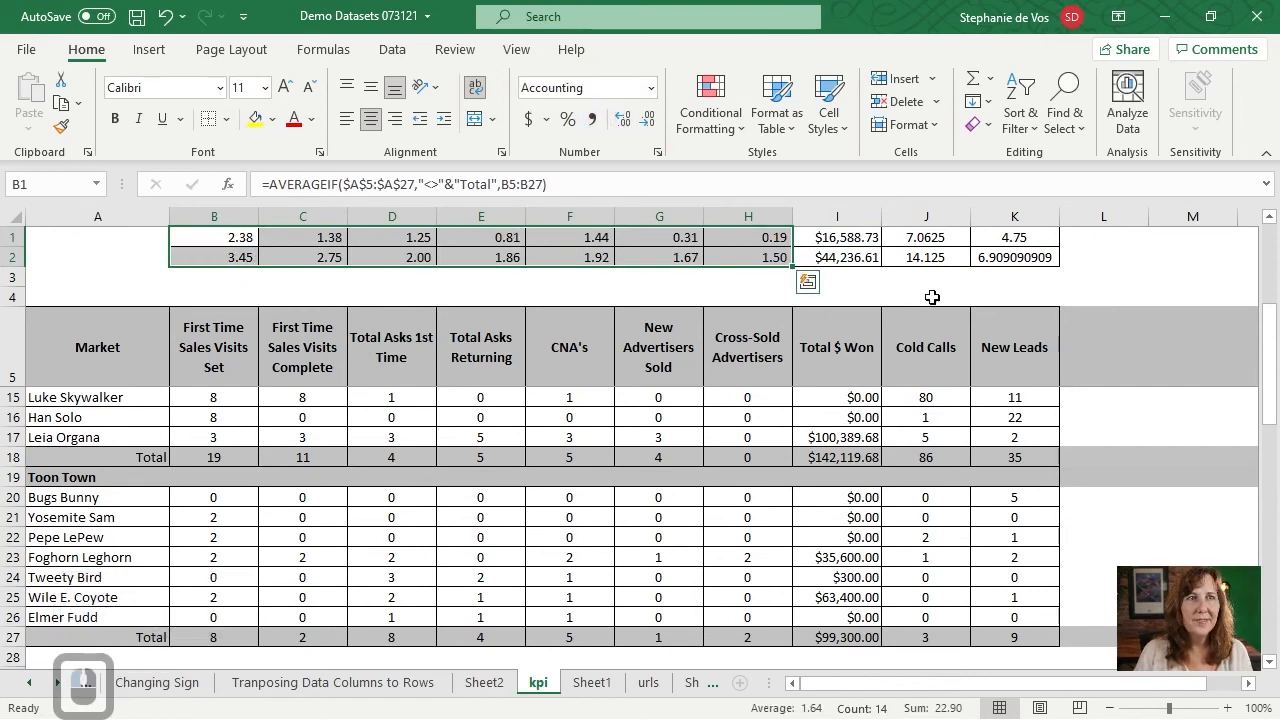
left_click_drag(931, 240, 977, 251)
key("F4")
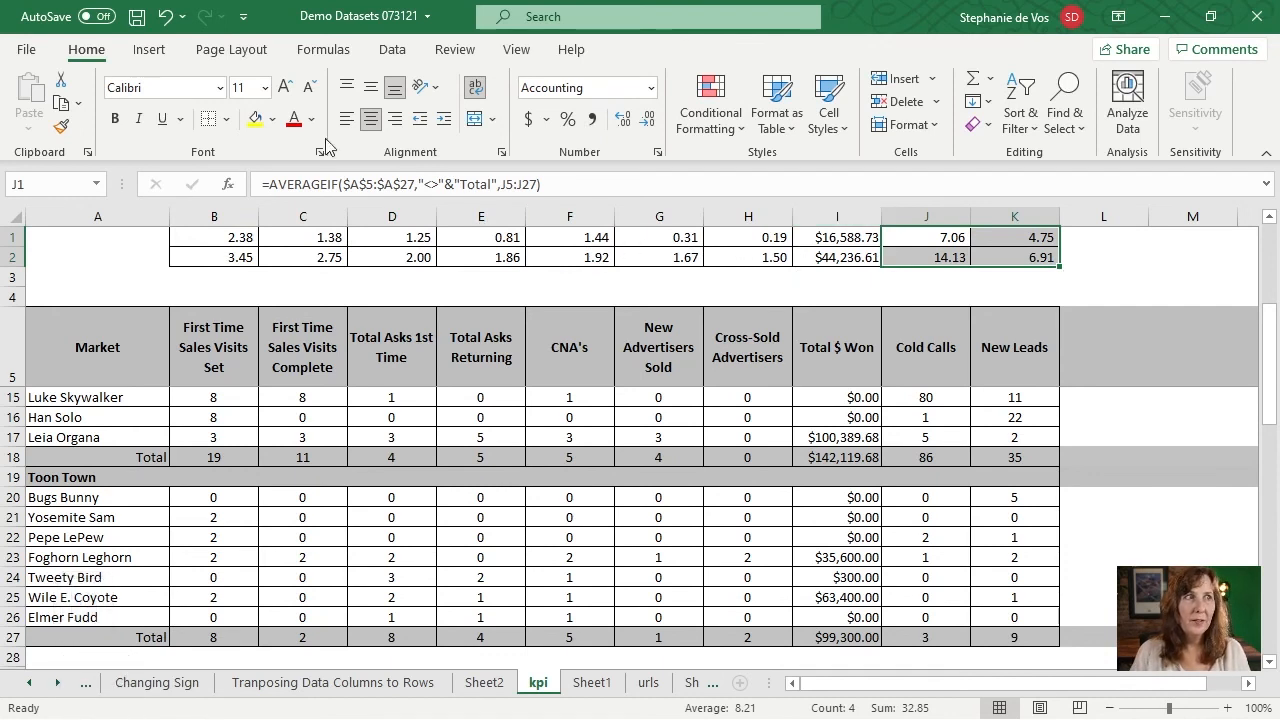
left_click(236, 234)
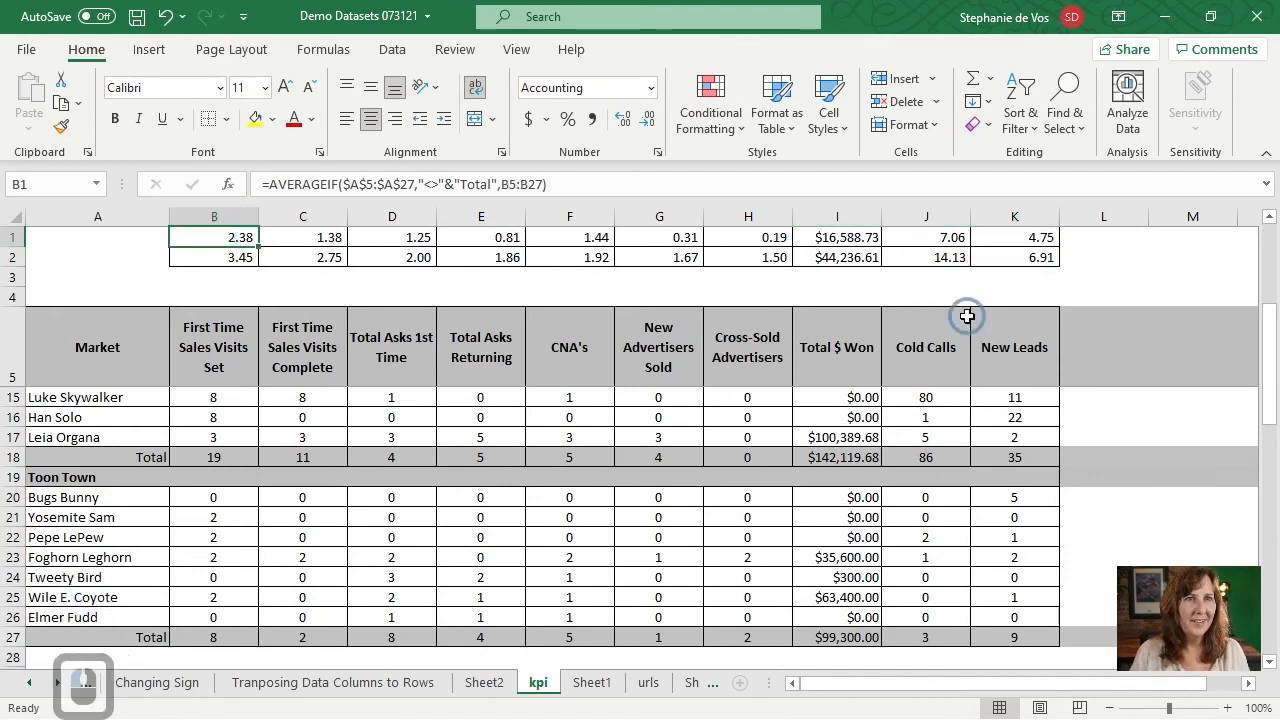